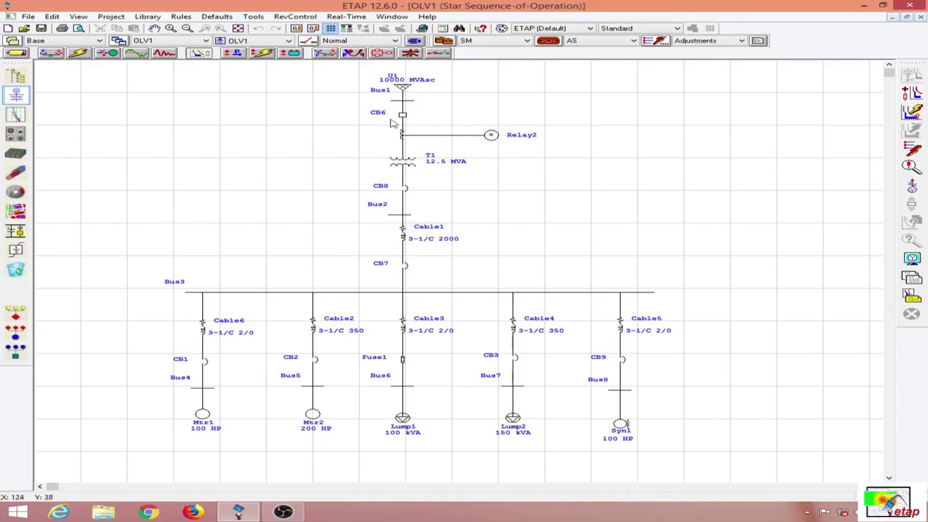
Select breaker CB6 and review current transformer CT2's rating and ratio
{"action": "left_click", "coordinate": [402, 116]}
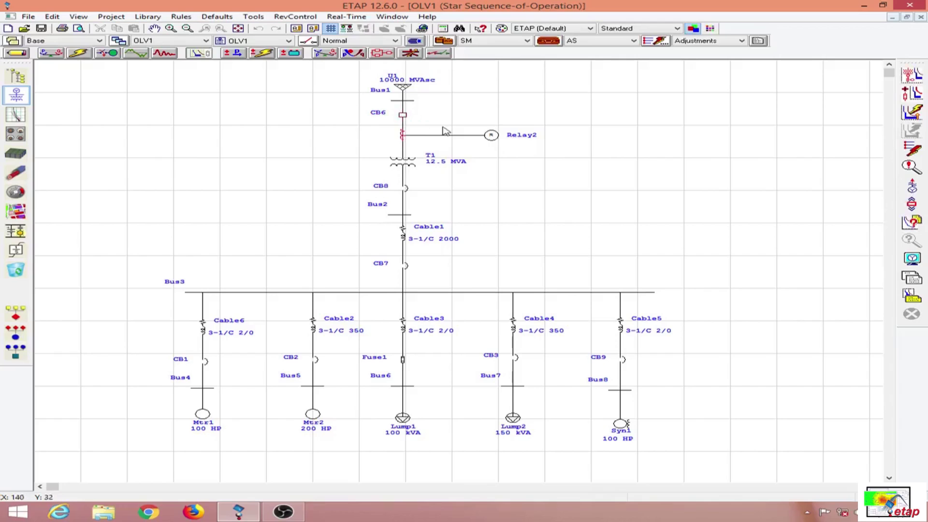
{"action": "double_click", "coordinate": [402, 138]}
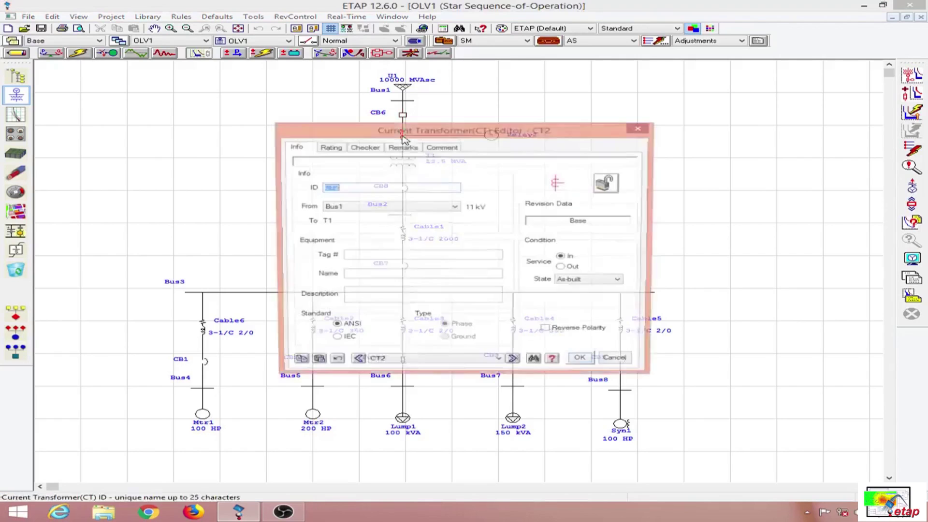
{"action": "left_click", "coordinate": [329, 146]}
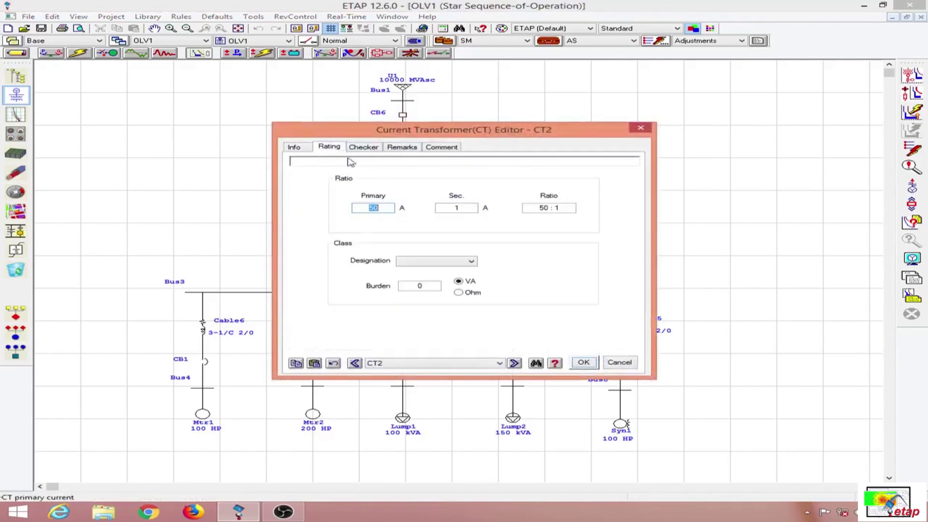
{"action": "left_click", "coordinate": [640, 127]}
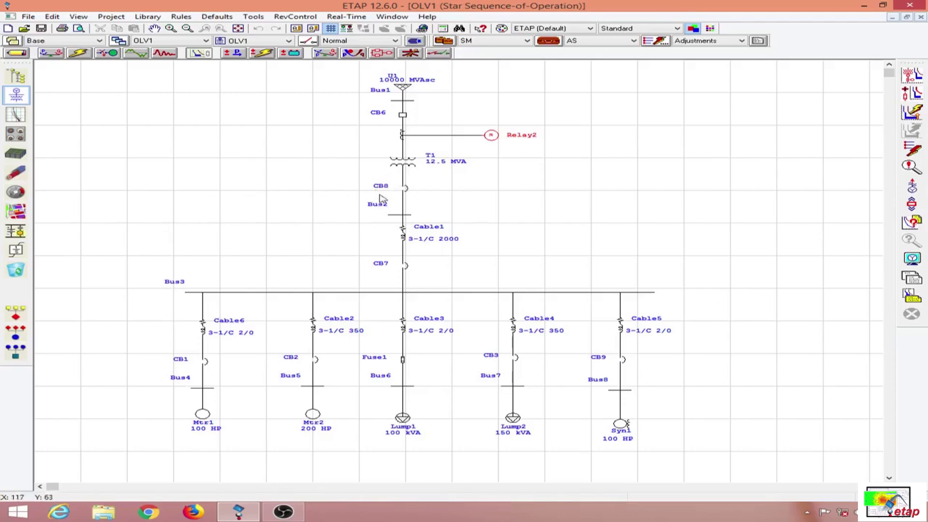
Review breaker CB8's rating details and its breaker library quick pick
{"action": "double_click", "coordinate": [406, 190]}
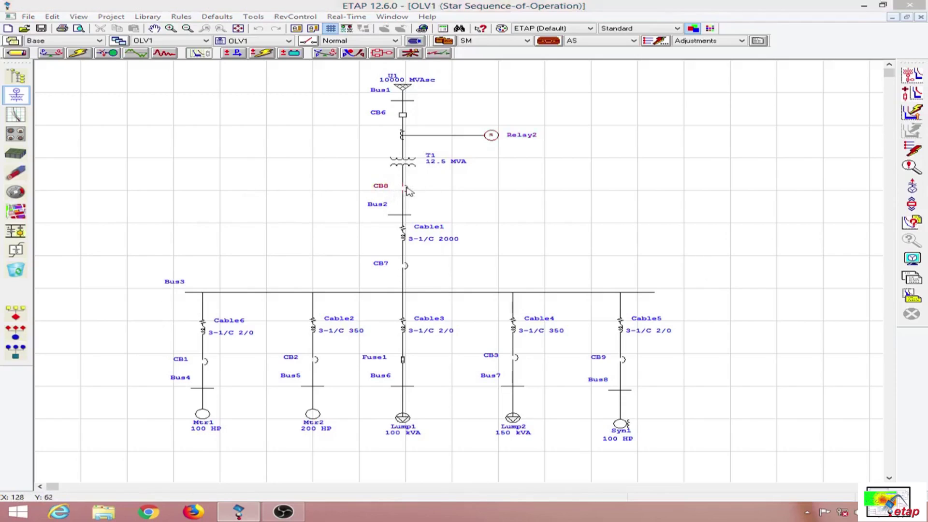
{"action": "left_click", "coordinate": [286, 106]}
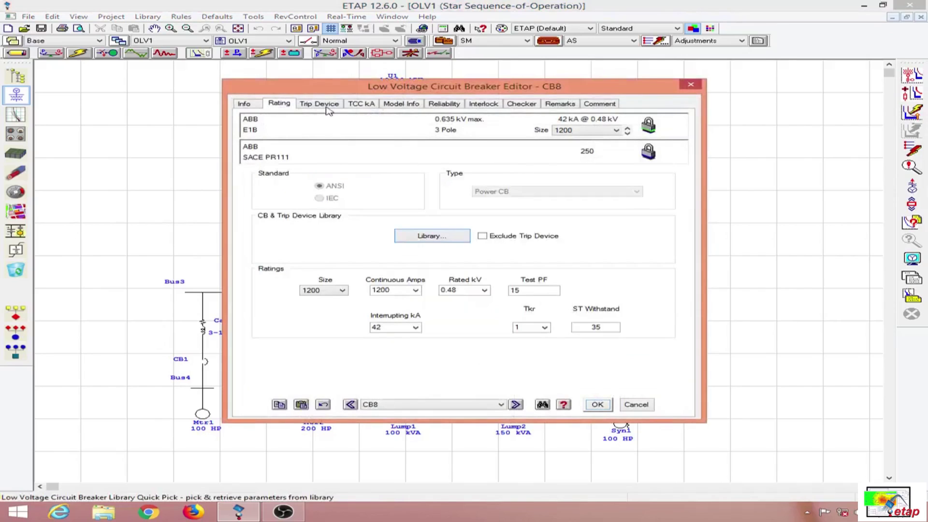
{"action": "left_click", "coordinate": [428, 236]}
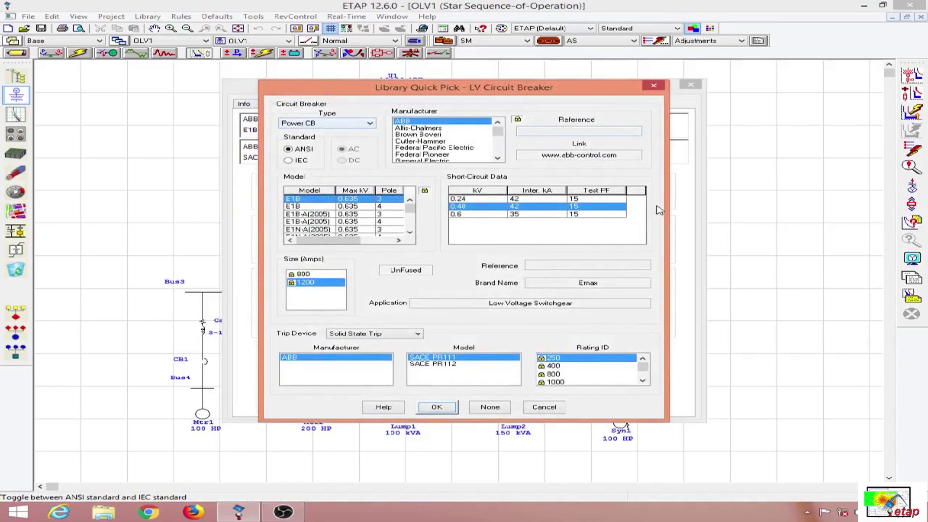
{"action": "left_click", "coordinate": [654, 86]}
{"action": "left_click", "coordinate": [690, 85]}
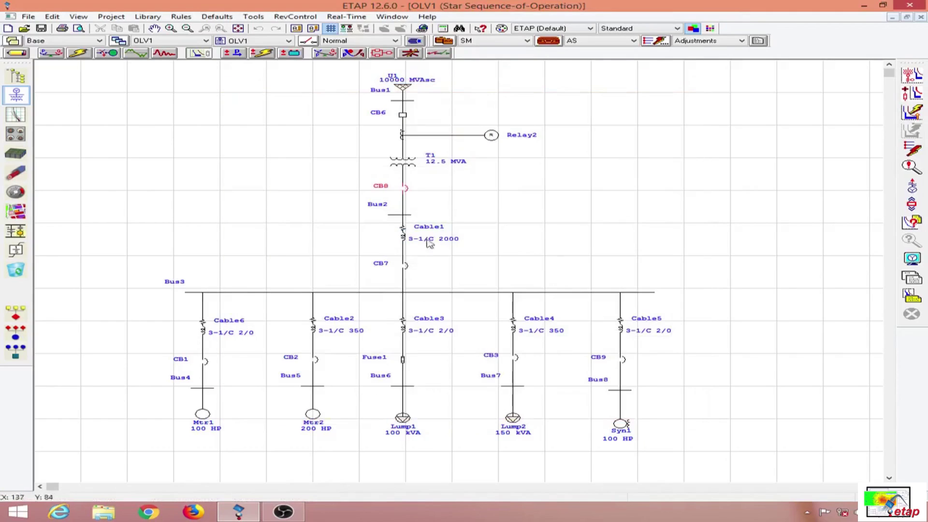
Review breaker CB7's rating details and trip device settings
{"action": "double_click", "coordinate": [406, 269]}
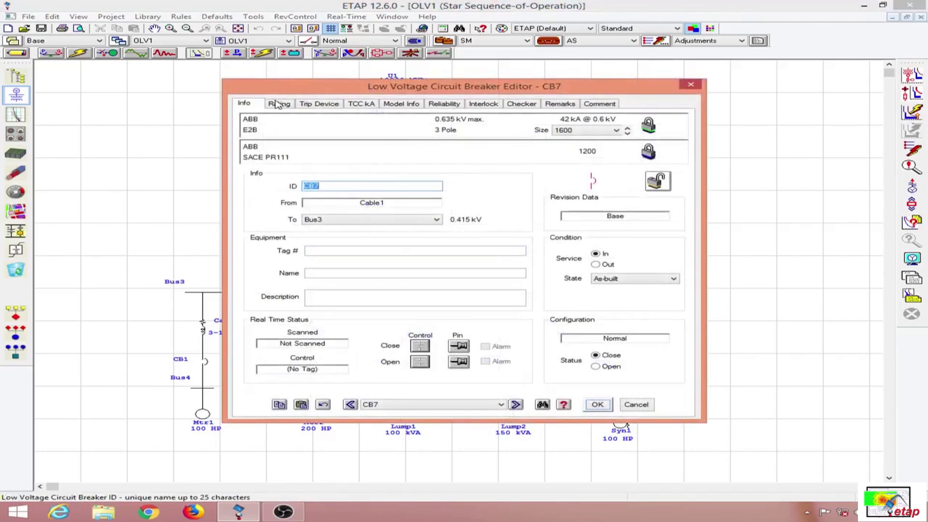
{"action": "left_click", "coordinate": [308, 104]}
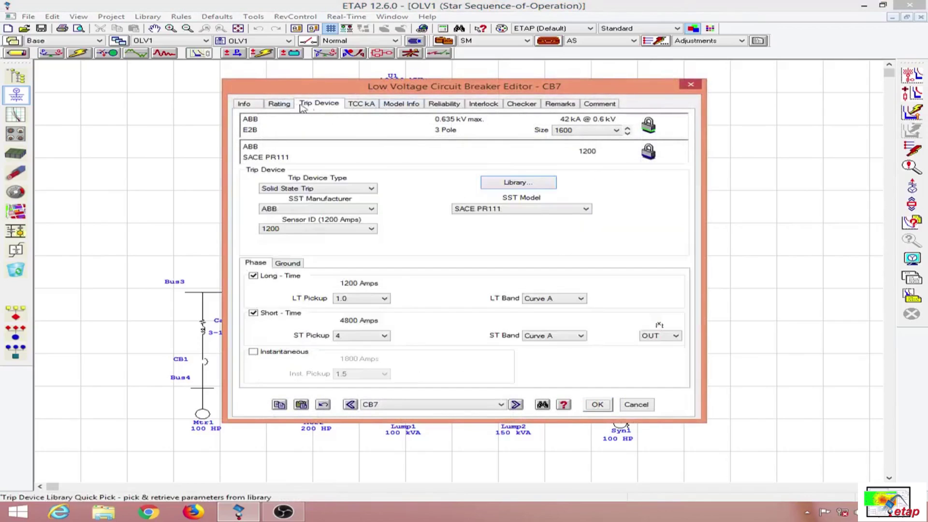
{"action": "left_click", "coordinate": [280, 104]}
{"action": "left_click", "coordinate": [690, 85]}
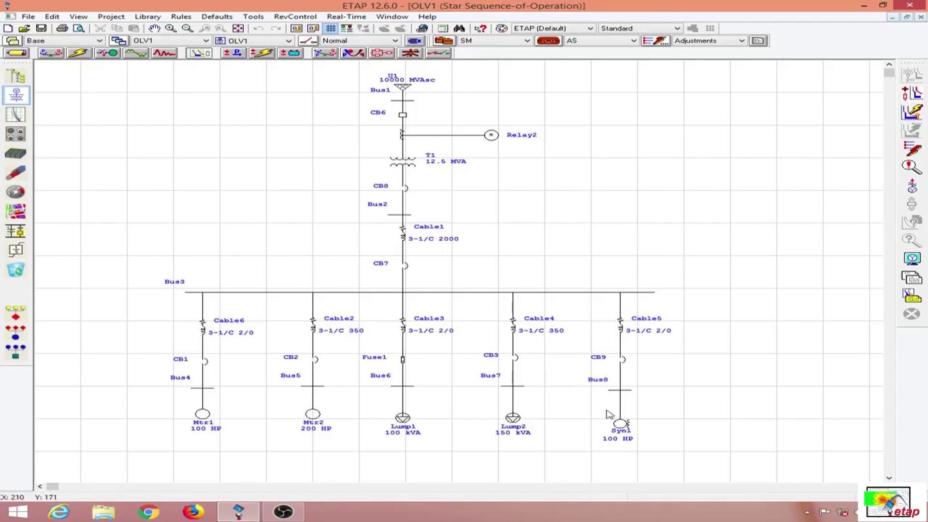
Run a load flow and display the branch flows in amperes
{"action": "left_click", "coordinate": [50, 57]}
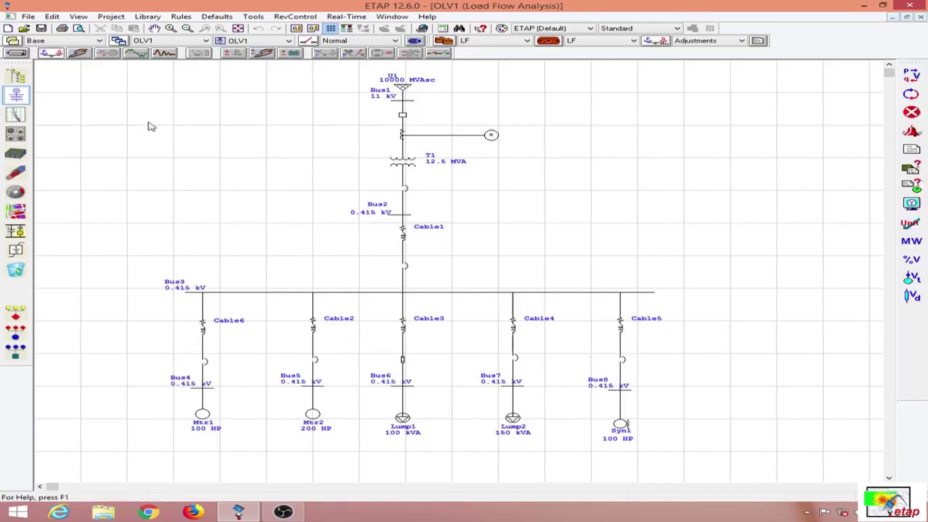
{"action": "left_click", "coordinate": [911, 75]}
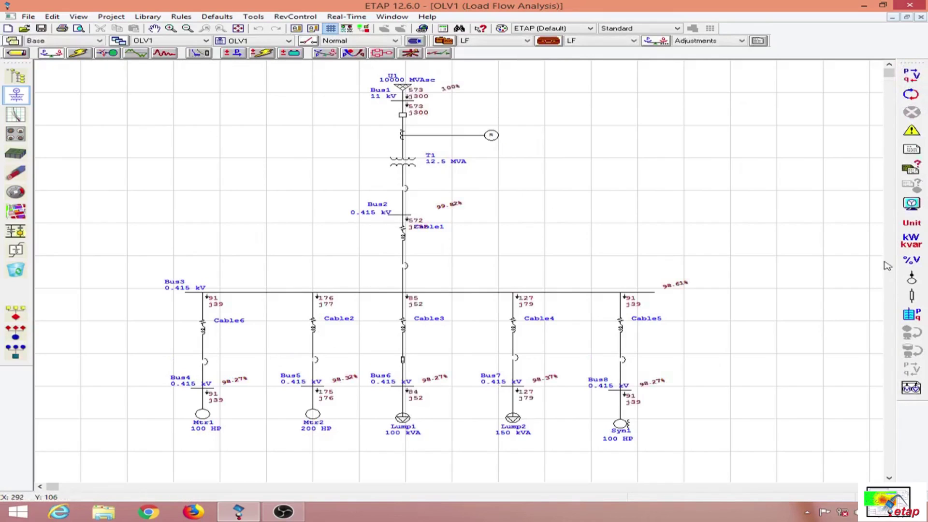
{"action": "left_click", "coordinate": [911, 223]}
{"action": "left_click_drag", "start_coordinate": [911, 240], "coordinate": [833, 250]}
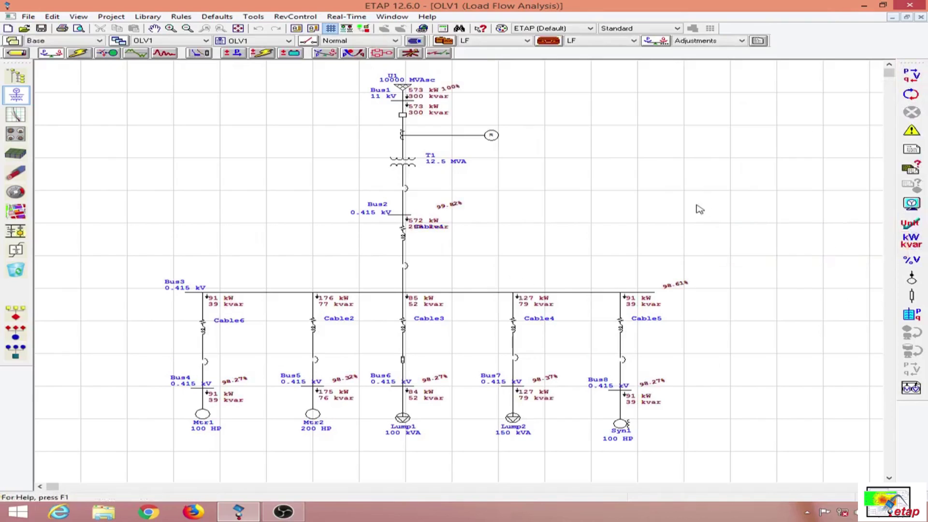
Check Cable6's ampacity (139.9 A versus 154.5 A derated), then return to Star mode
{"action": "double_click", "coordinate": [204, 327]}
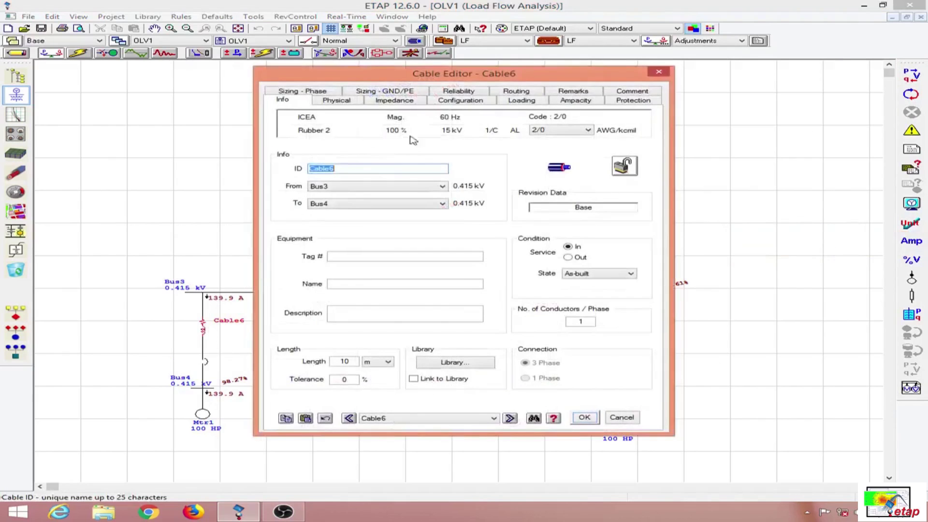
{"action": "left_click", "coordinate": [581, 102]}
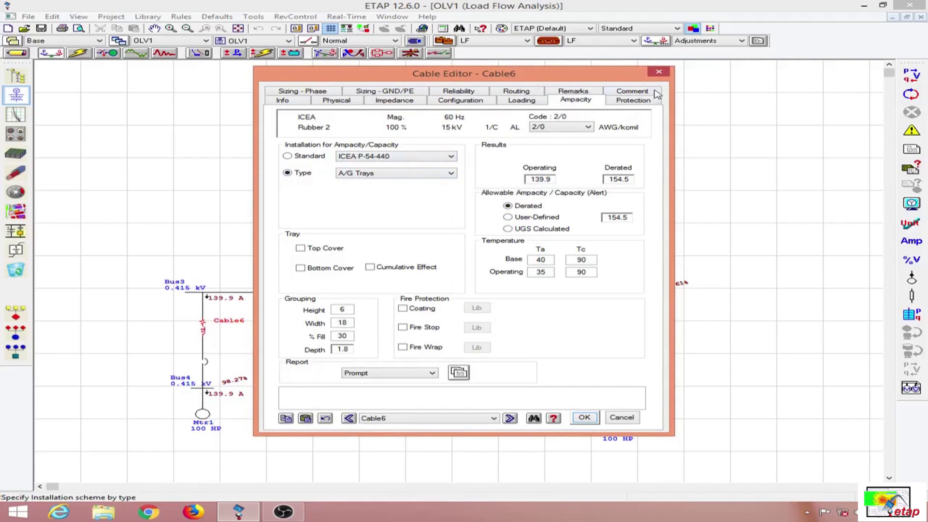
{"action": "left_click", "coordinate": [659, 72]}
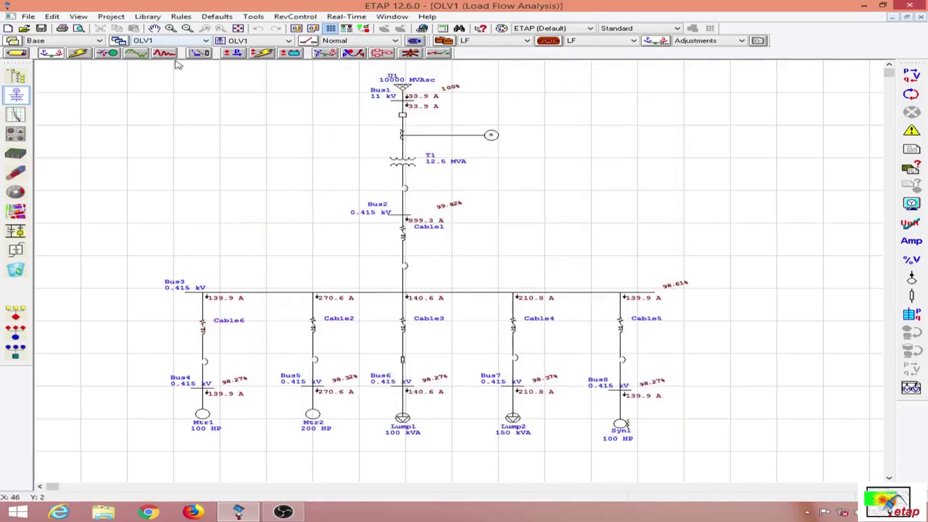
{"action": "left_click", "coordinate": [199, 52]}
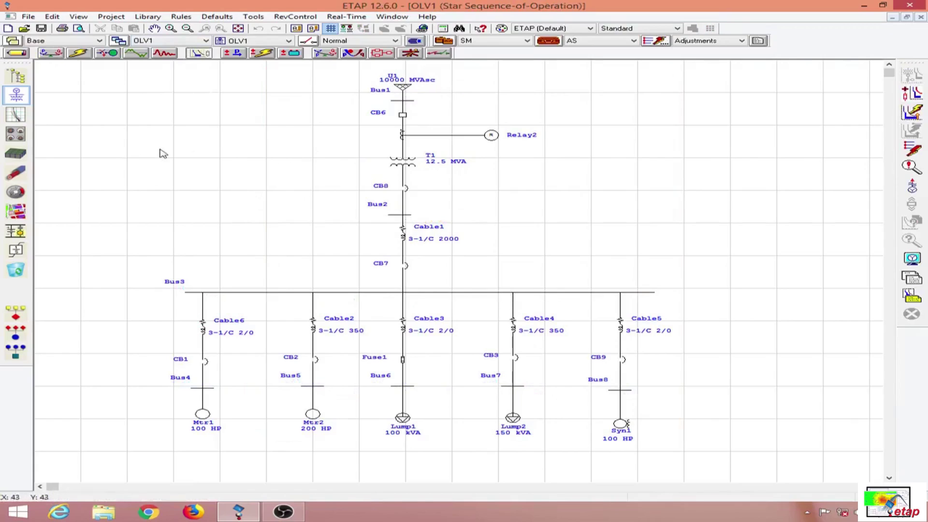
Fault Bus3 and update the short-circuit kA values
{"action": "right_click", "coordinate": [428, 292]}
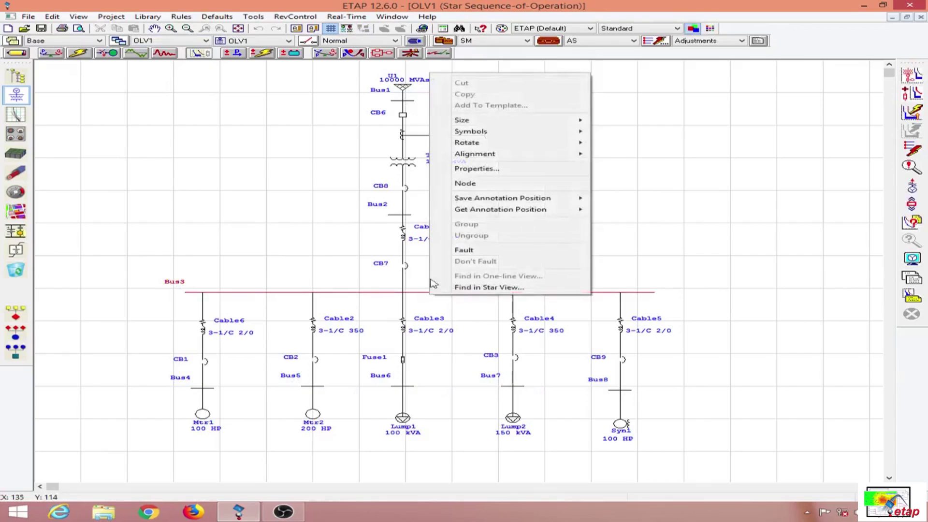
{"action": "left_click", "coordinate": [472, 251]}
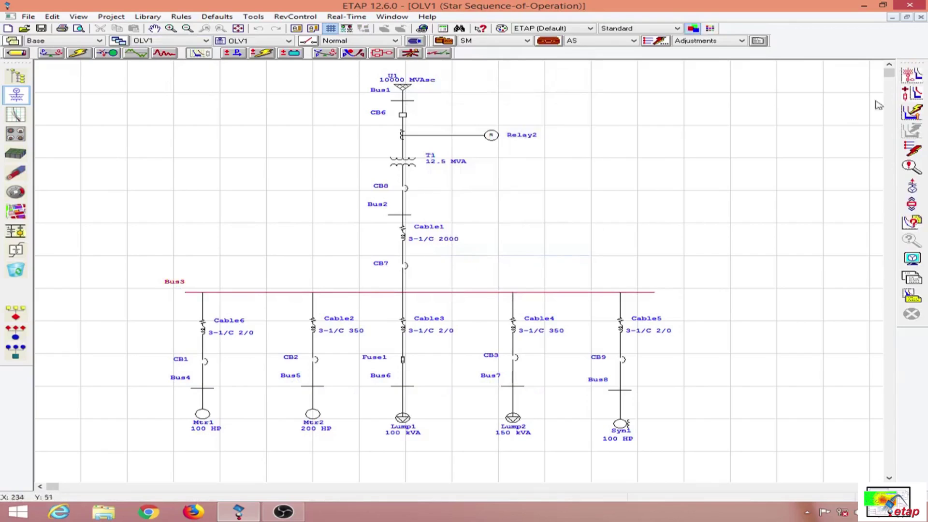
{"action": "left_click", "coordinate": [913, 110]}
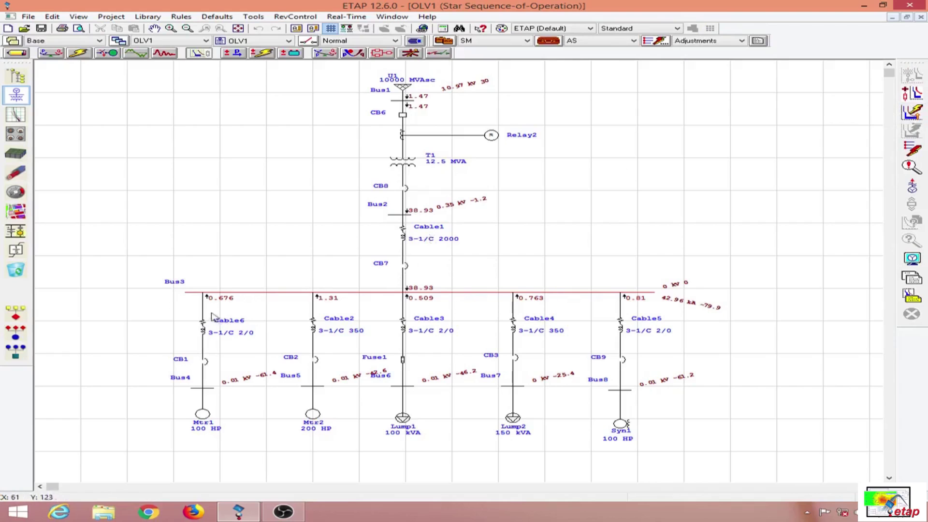
Confirm Cable6's protection data shows 42.96 kA three-phase fault current
{"action": "double_click", "coordinate": [203, 330]}
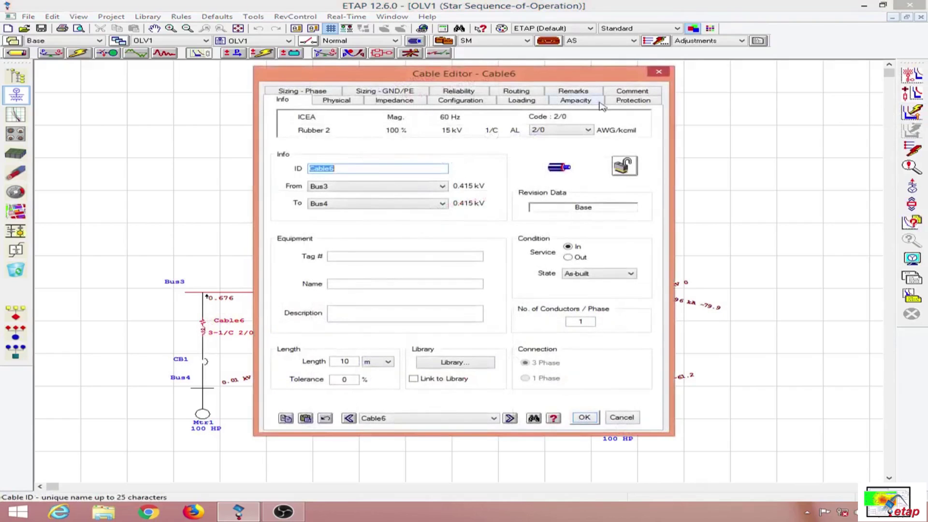
{"action": "left_click", "coordinate": [633, 102]}
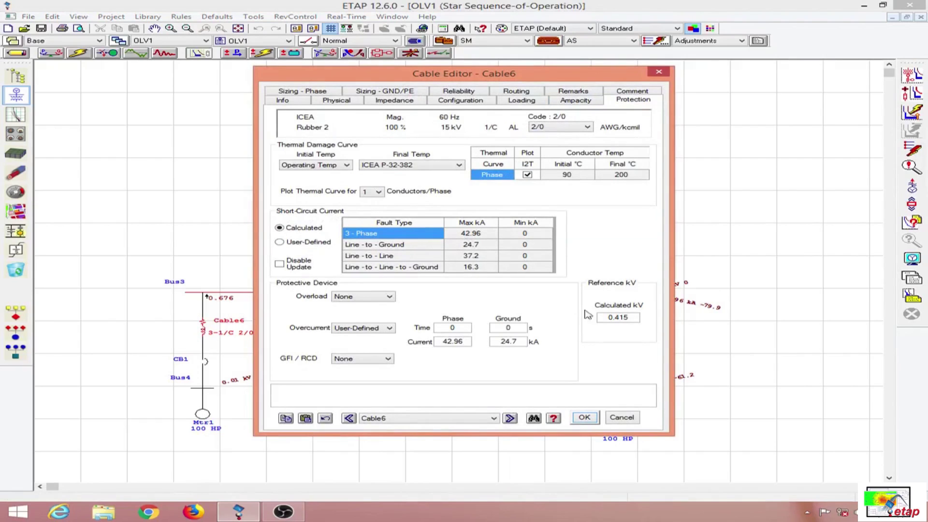
{"action": "left_click", "coordinate": [584, 417]}
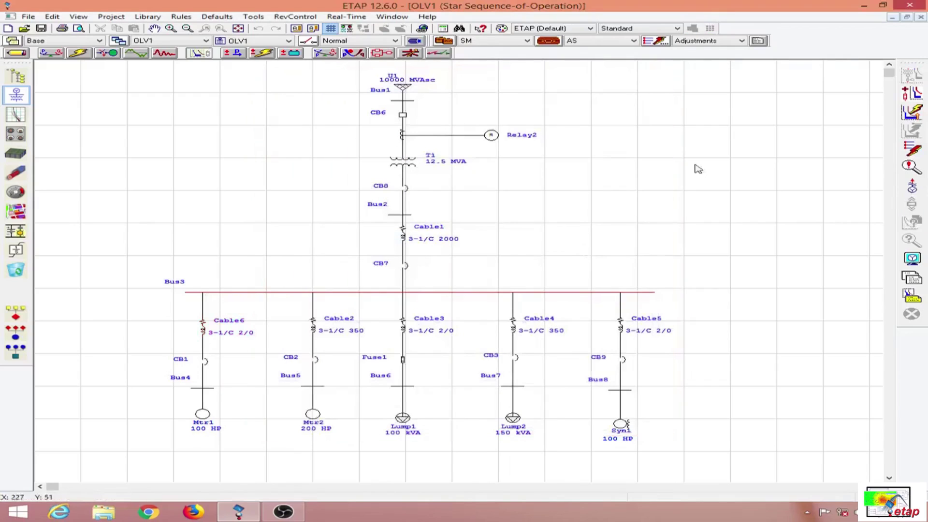
Set Bus3 to Don't Fault and rubber-band select the entire OLV1 diagram
{"action": "right_click", "coordinate": [571, 295]}
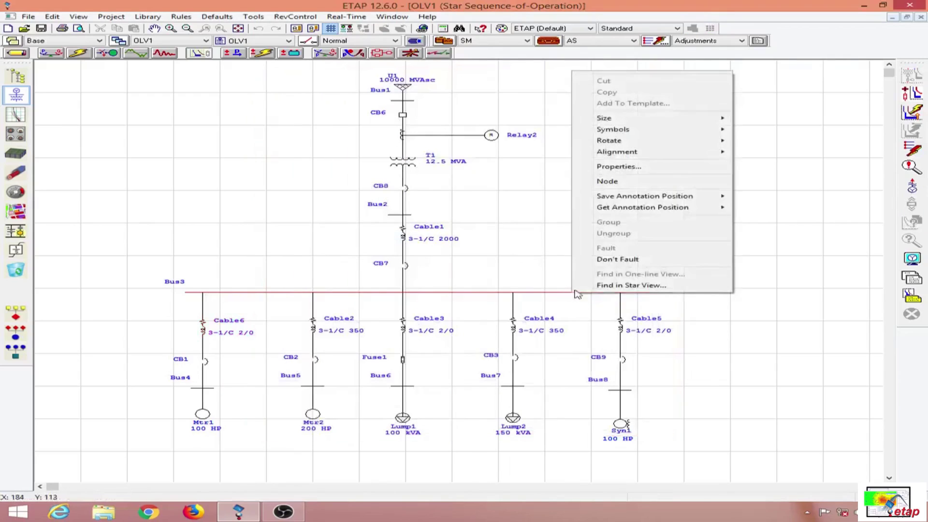
{"action": "left_click", "coordinate": [598, 260]}
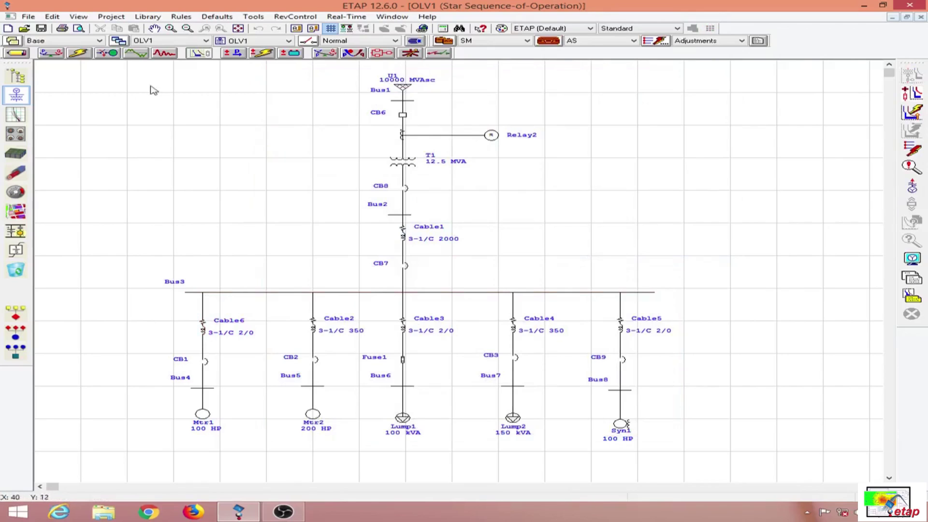
{"action": "left_click_drag", "start_coordinate": [755, 445], "coordinate": [754, 447]}
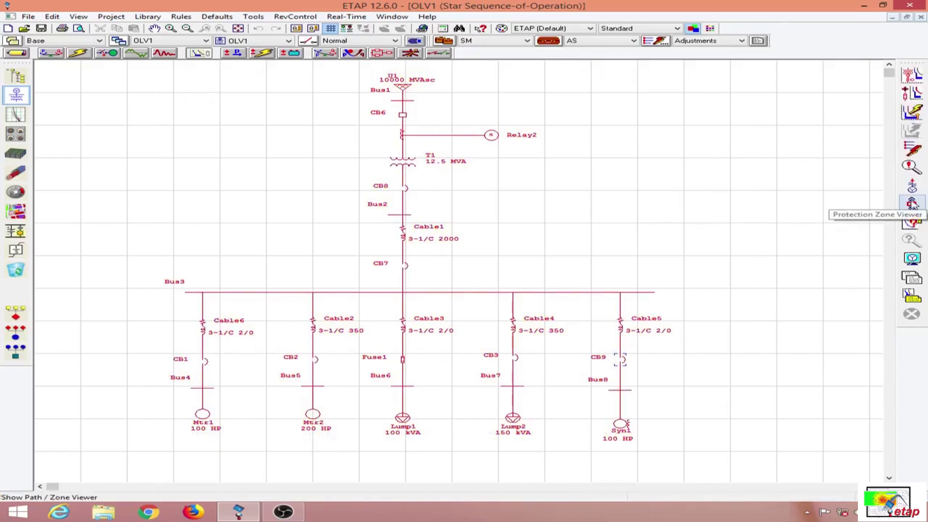
In the Protection Zone Viewer, create an individual Star view per zone, opened after creation
{"action": "left_click", "coordinate": [911, 203]}
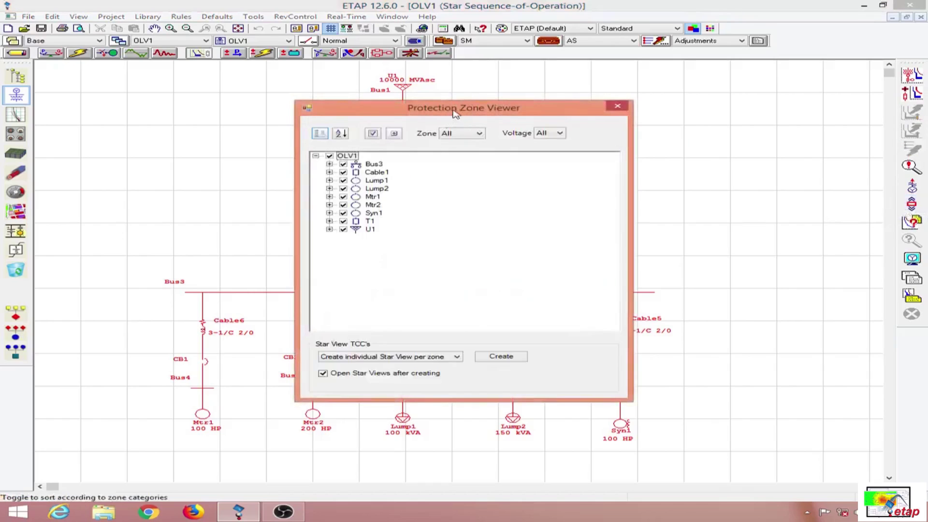
{"action": "left_click_drag", "start_coordinate": [454, 112], "coordinate": [670, 95]}
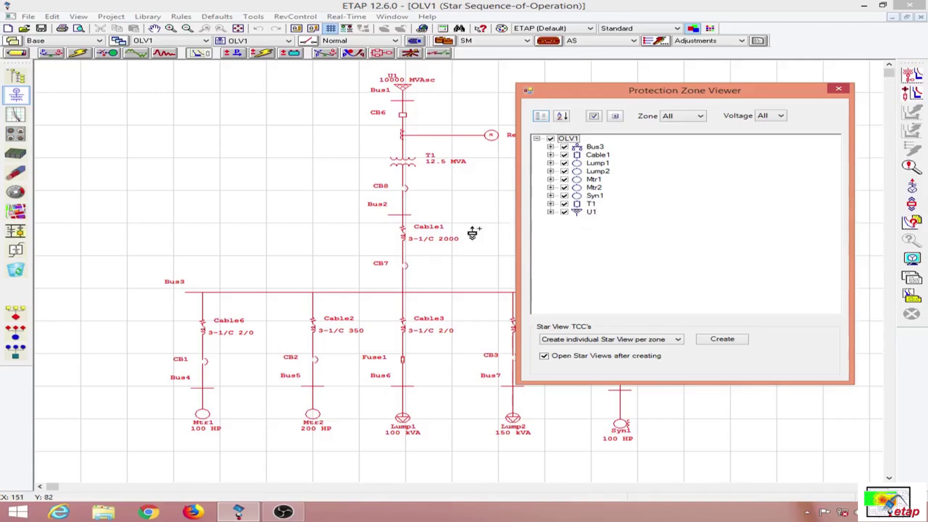
{"action": "left_click_drag", "start_coordinate": [675, 95], "coordinate": [643, 94]}
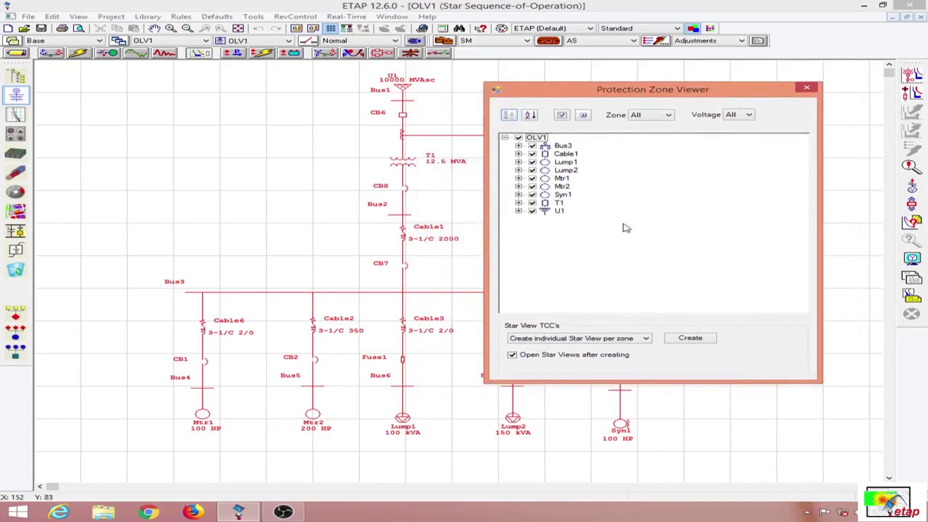
{"action": "left_click", "coordinate": [912, 188]}
{"action": "left_click", "coordinate": [599, 339]}
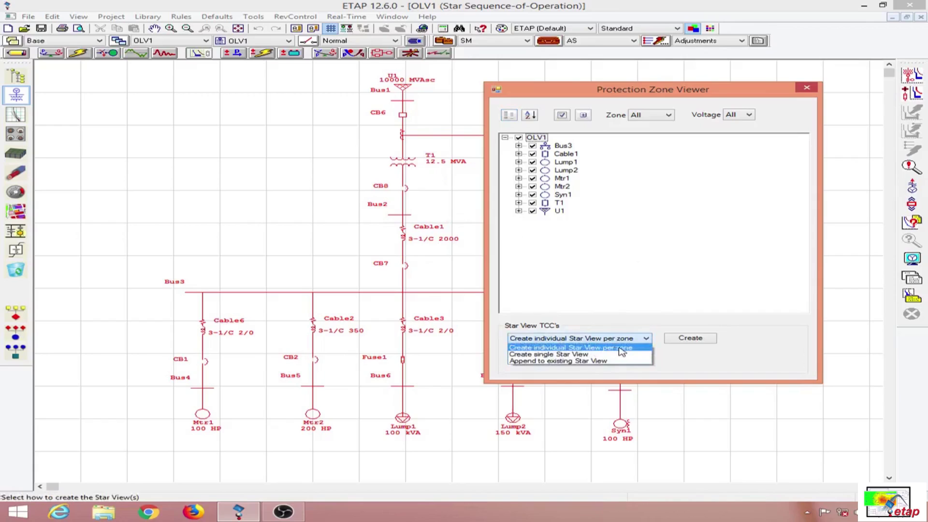
{"action": "left_click", "coordinate": [623, 351]}
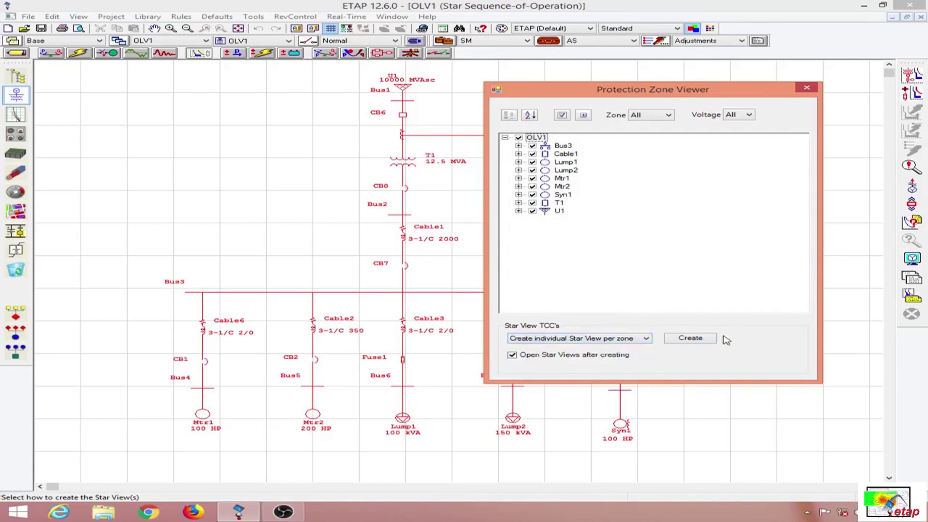
{"action": "left_click", "coordinate": [694, 338]}
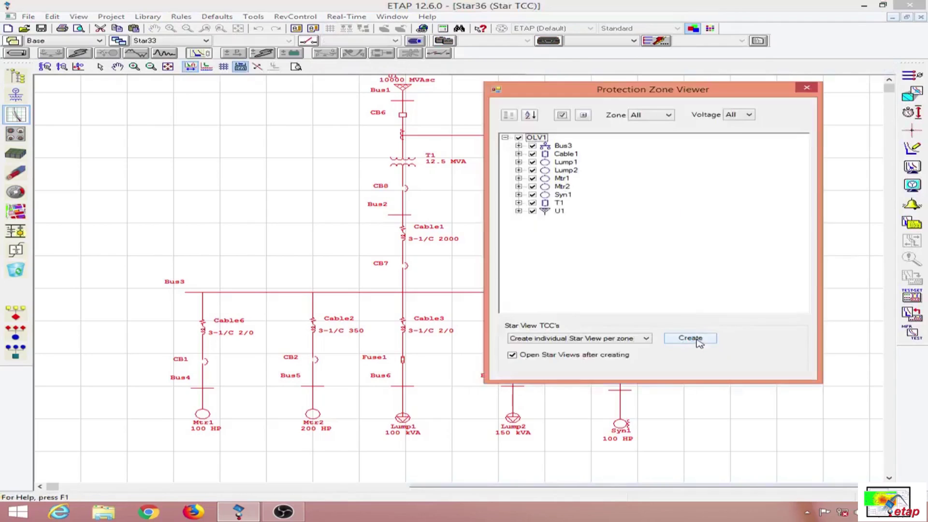
Close the zone viewer and minimize the Star36, Star34, Star33 and Star32 plots
{"action": "left_click", "coordinate": [808, 89]}
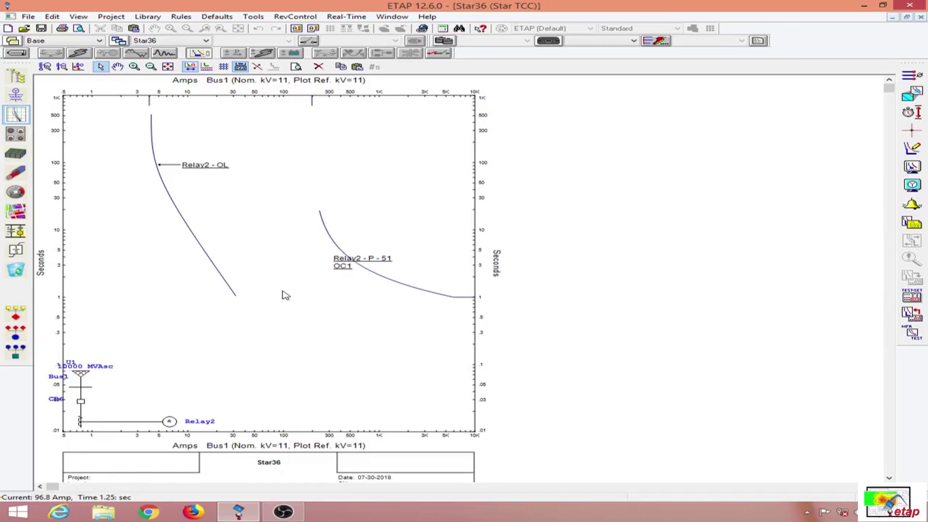
{"action": "left_click", "coordinate": [892, 17]}
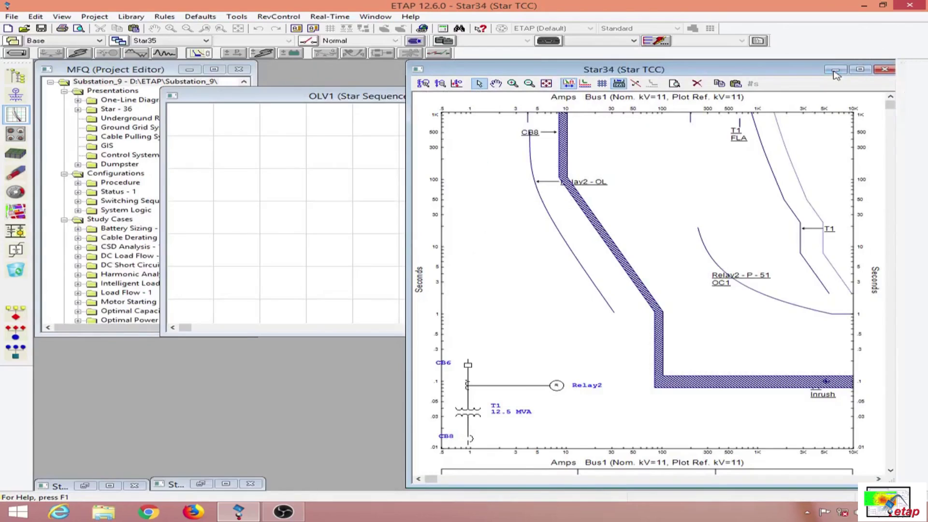
{"action": "left_click", "coordinate": [835, 70]}
{"action": "left_click", "coordinate": [835, 70]}
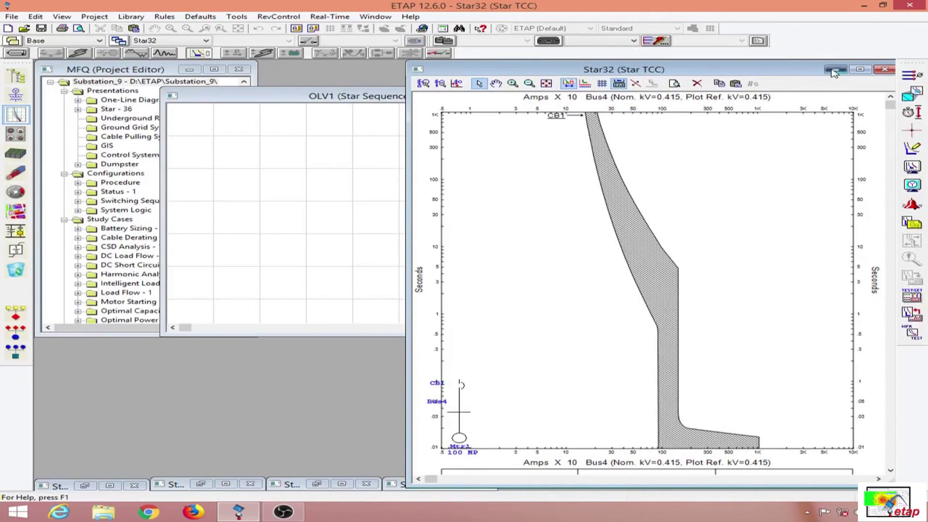
{"action": "left_click", "coordinate": [834, 71]}
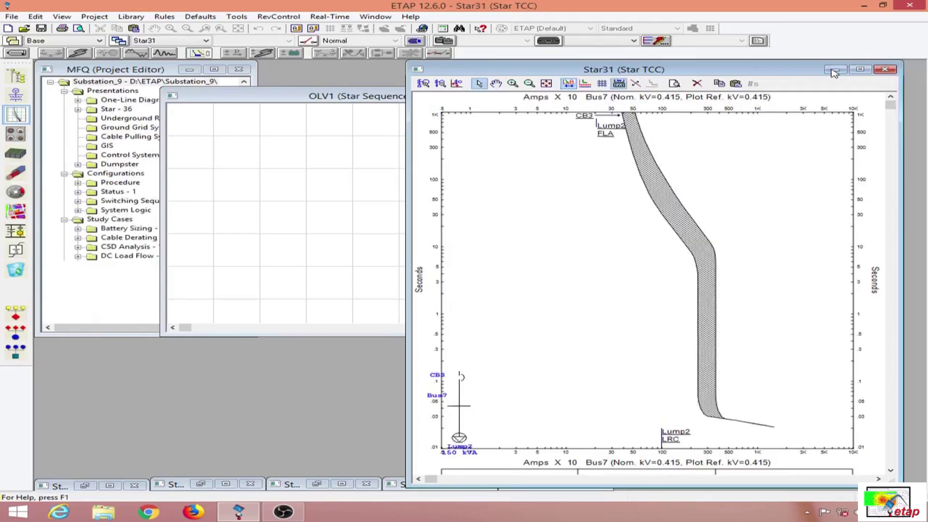
Maximize Star31 briefly, restore it, then minimize Star30 and Star29
{"action": "left_click", "coordinate": [858, 70]}
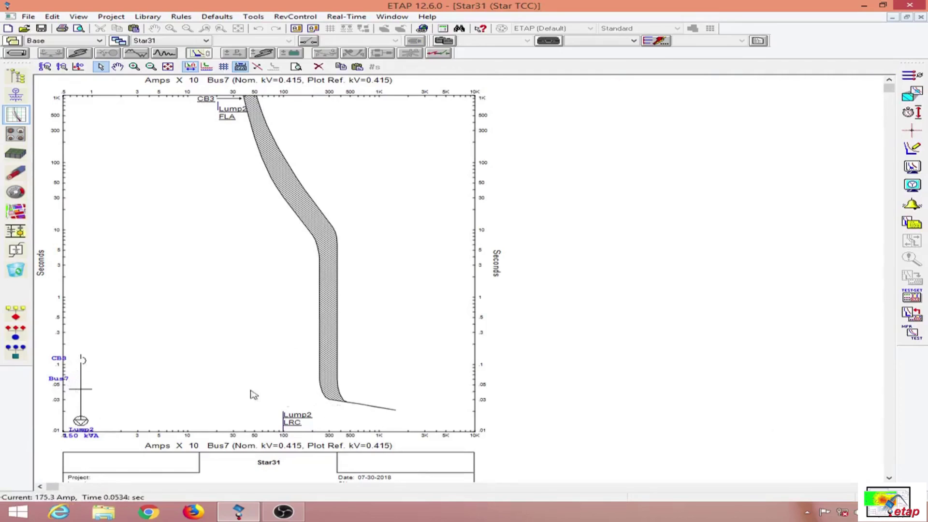
{"action": "left_click", "coordinate": [905, 17]}
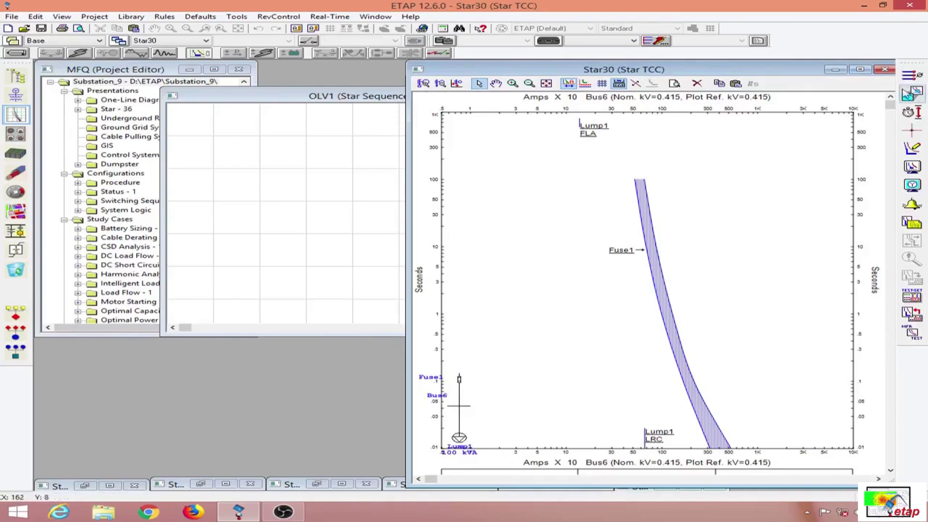
{"action": "left_click", "coordinate": [835, 69]}
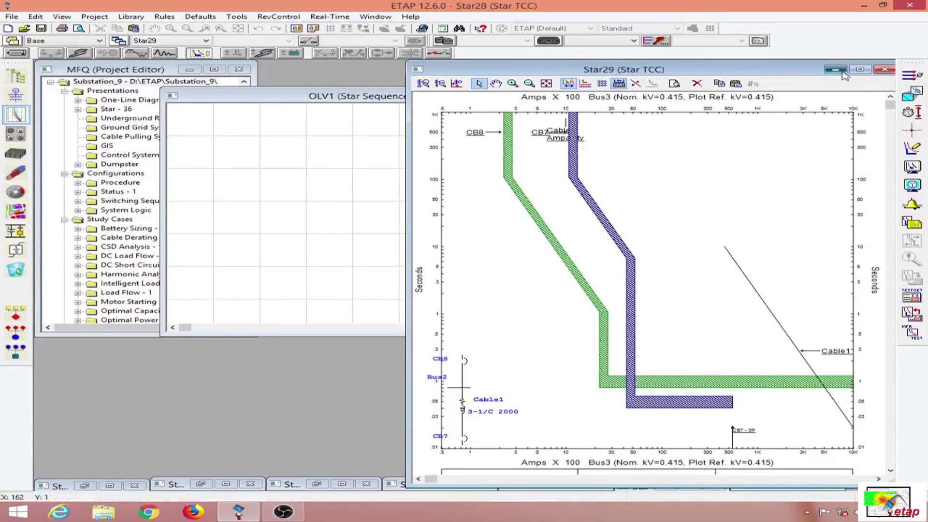
{"action": "left_click", "coordinate": [835, 69]}
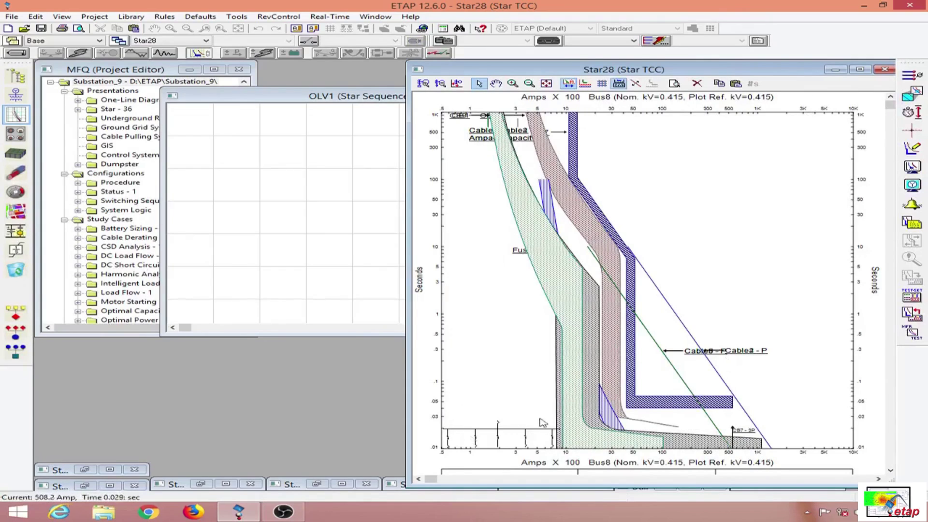
Minimize Star28, close every minimized Star TCC window and maximize OLV1
{"action": "left_click", "coordinate": [835, 69]}
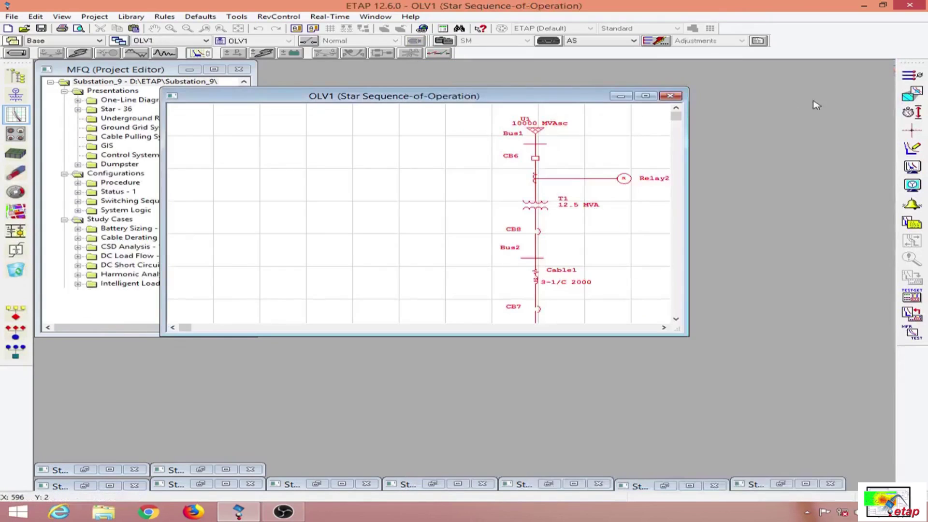
{"action": "left_click", "coordinate": [830, 483]}
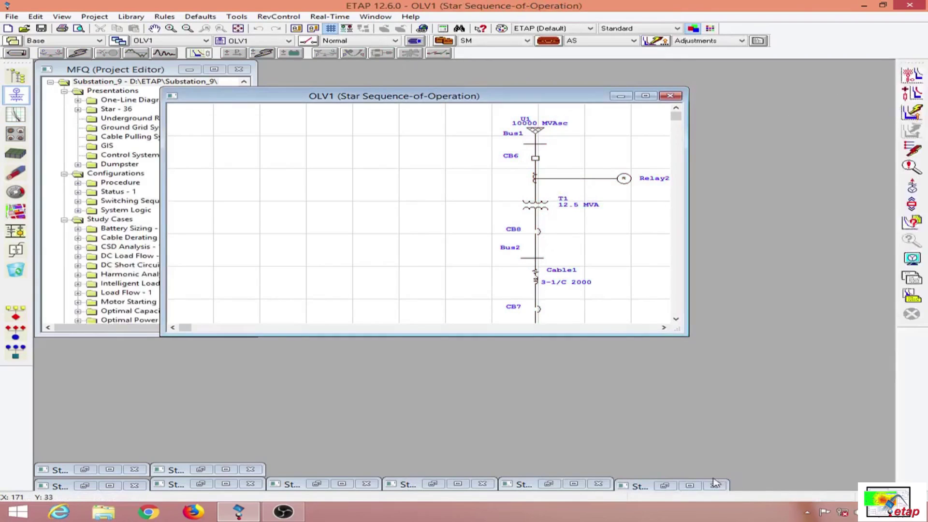
{"action": "left_click", "coordinate": [714, 485]}
{"action": "left_click", "coordinate": [598, 483]}
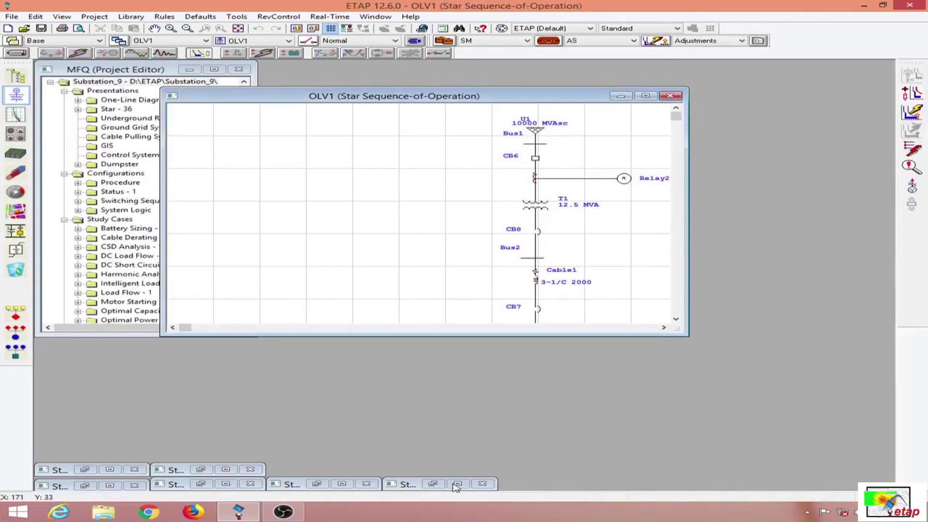
{"action": "left_click", "coordinate": [482, 484]}
{"action": "left_click", "coordinate": [366, 483]}
{"action": "left_click", "coordinate": [250, 483]}
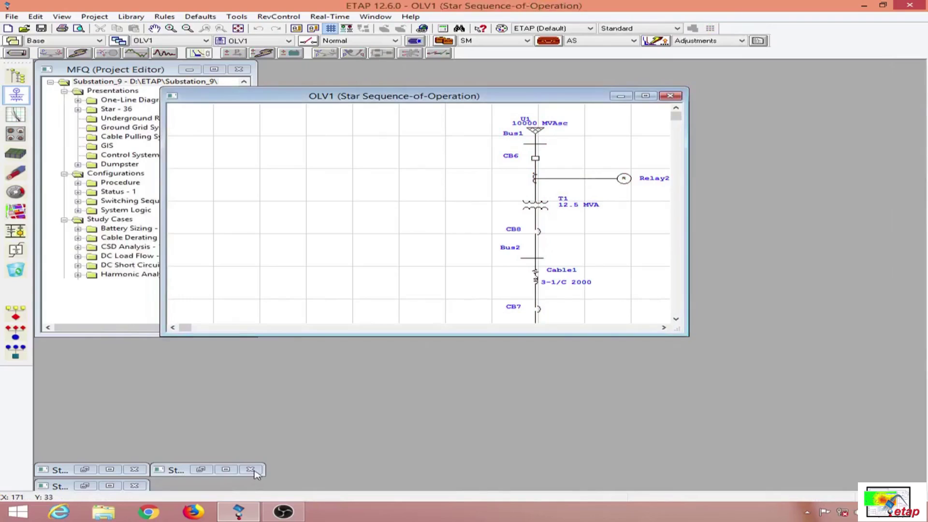
{"action": "left_click", "coordinate": [250, 469]}
{"action": "left_click", "coordinate": [134, 486]}
{"action": "left_click", "coordinate": [134, 469]}
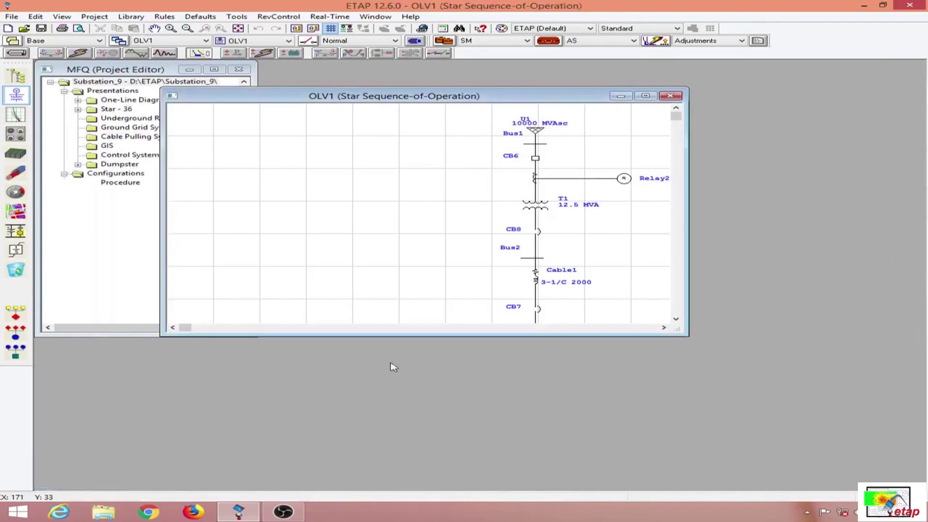
{"action": "left_click", "coordinate": [647, 97]}
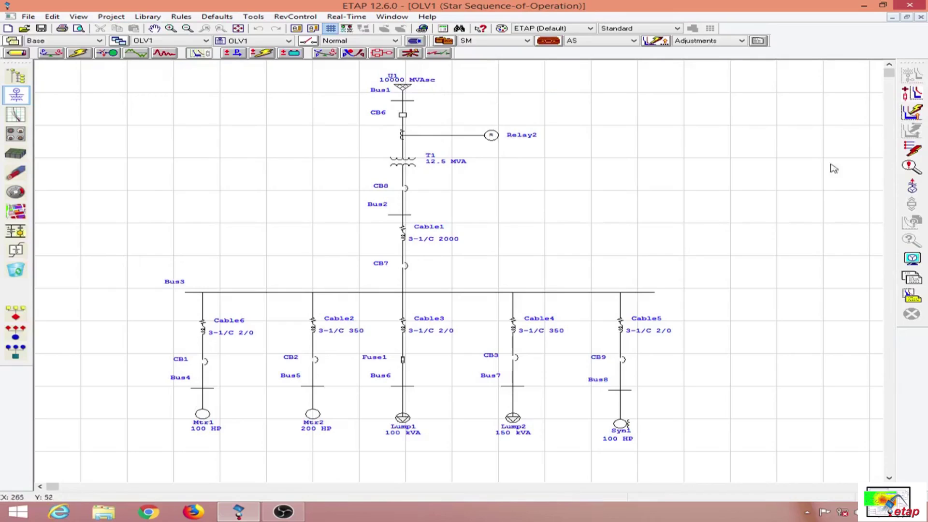
Insert a 3-phase fault at Bus4 and run the sequence of operation
{"action": "left_click", "coordinate": [915, 153]}
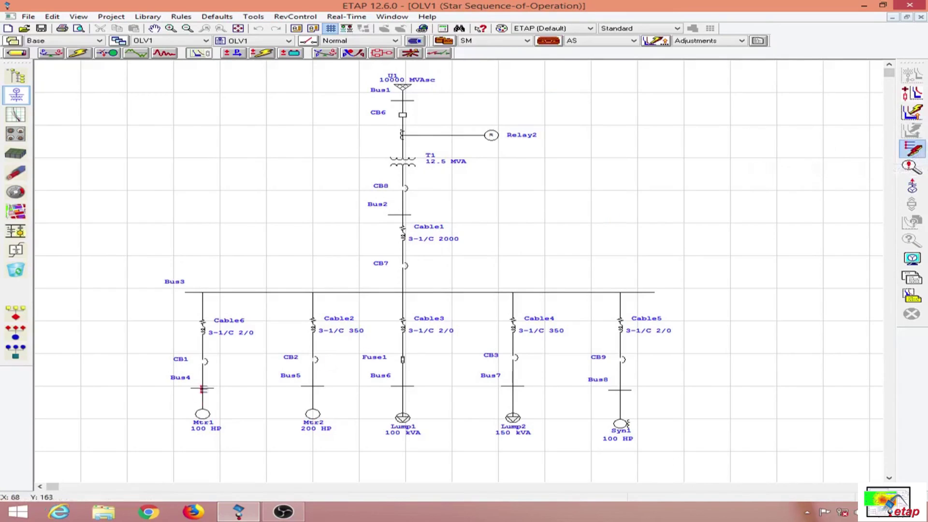
{"action": "left_click", "coordinate": [204, 383]}
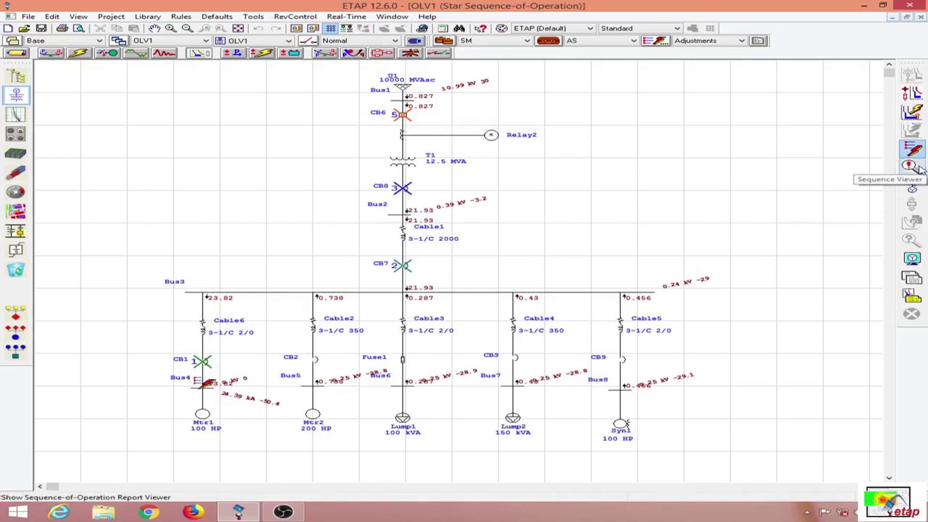
{"action": "left_click", "coordinate": [917, 168]}
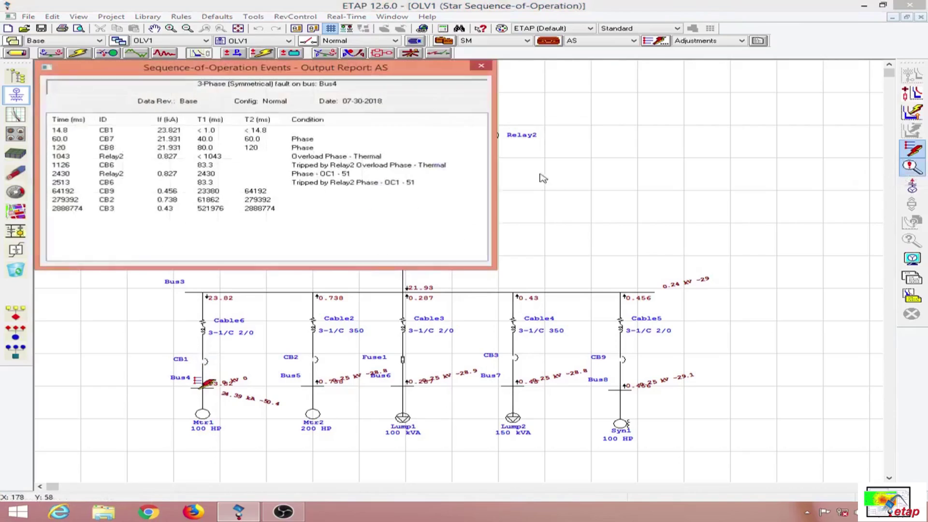
{"action": "left_click_drag", "start_coordinate": [274, 73], "coordinate": [703, 78]}
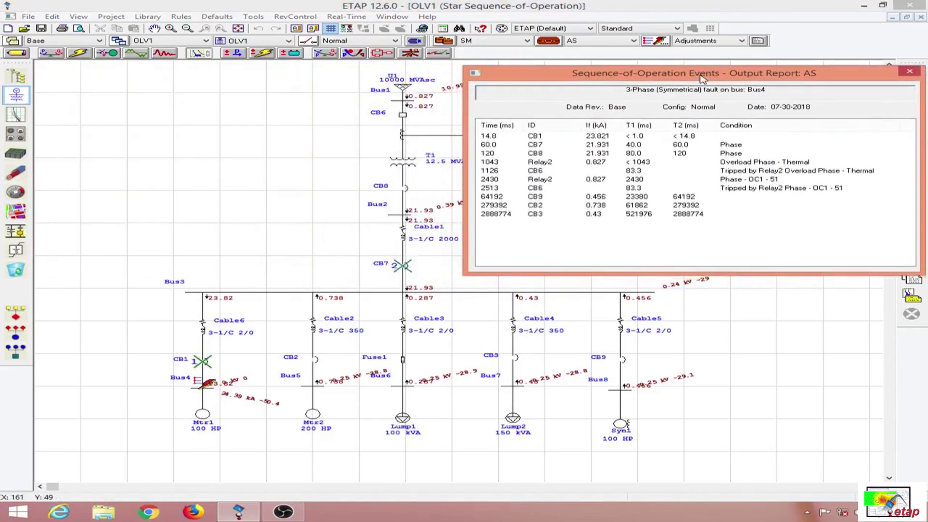
{"action": "left_click", "coordinate": [543, 140]}
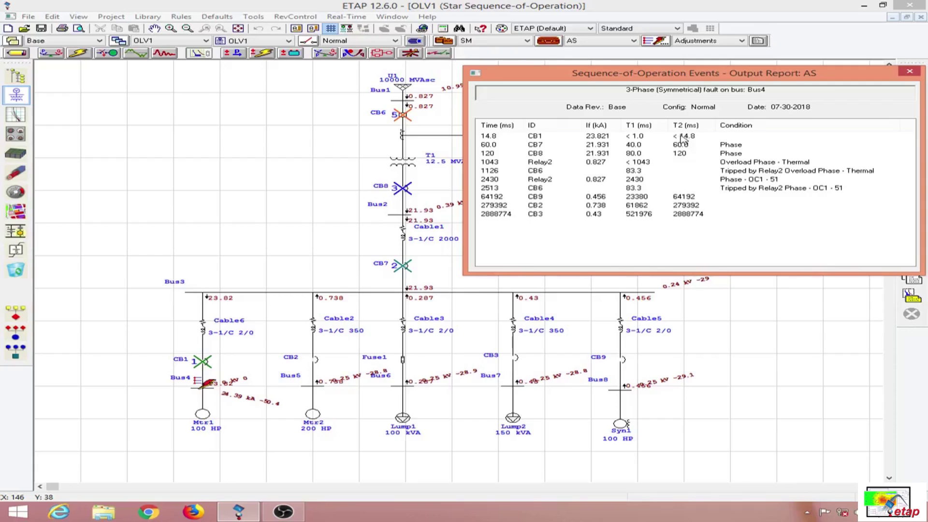
{"action": "left_click", "coordinate": [646, 138]}
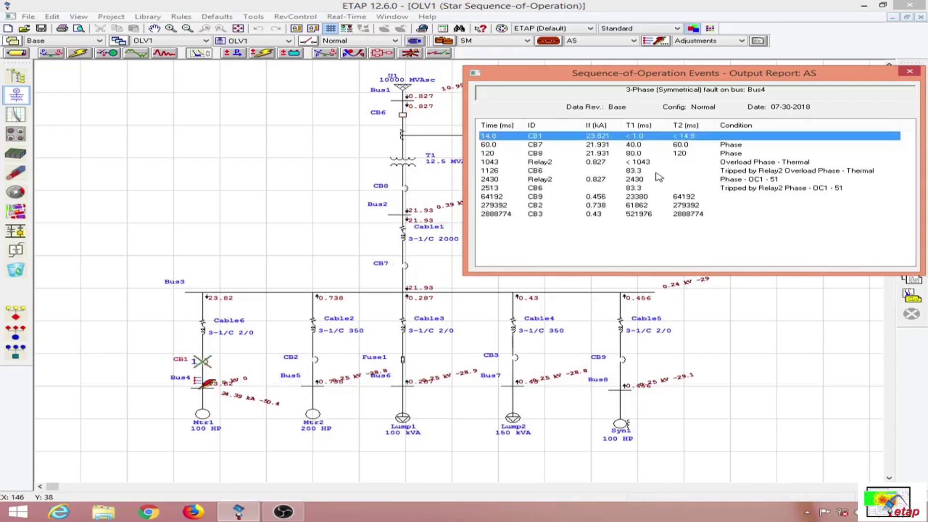
{"action": "left_click", "coordinate": [610, 145]}
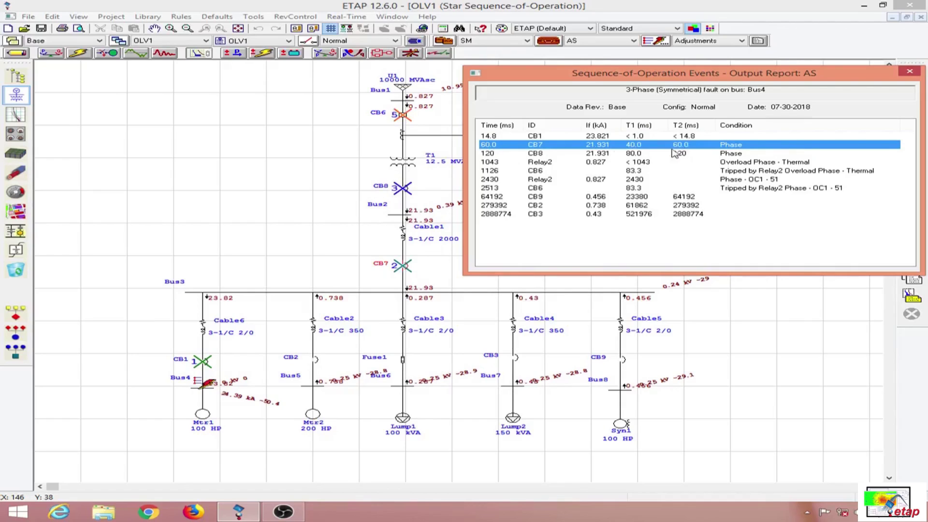
{"action": "left_click", "coordinate": [681, 153]}
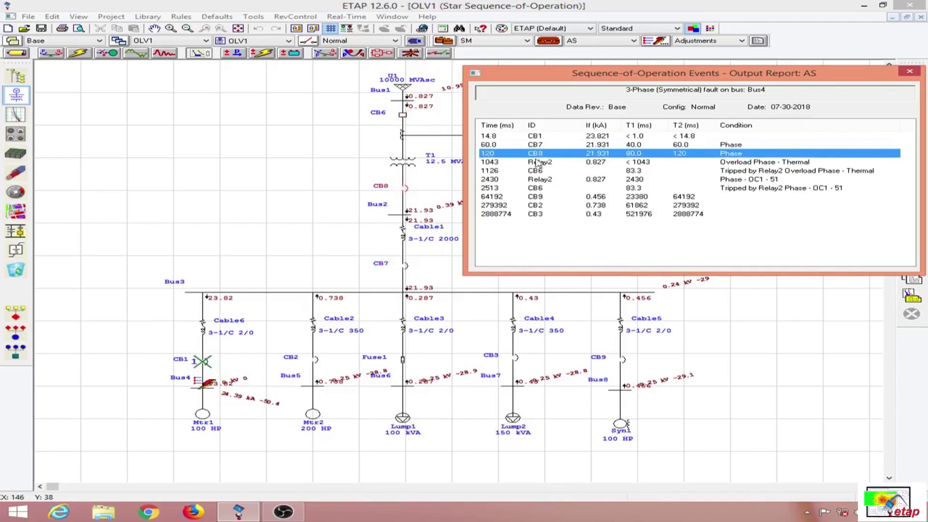
{"action": "left_click", "coordinate": [618, 165]}
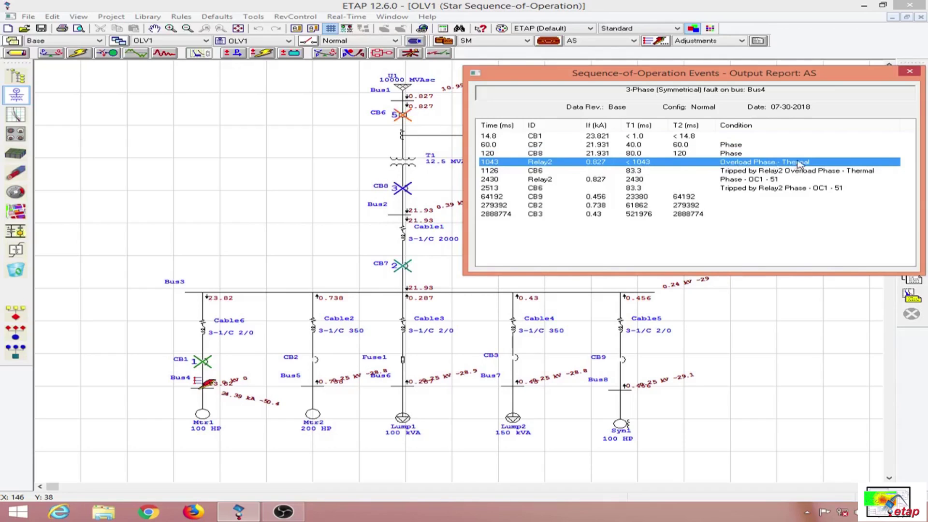
{"action": "left_click", "coordinate": [694, 172]}
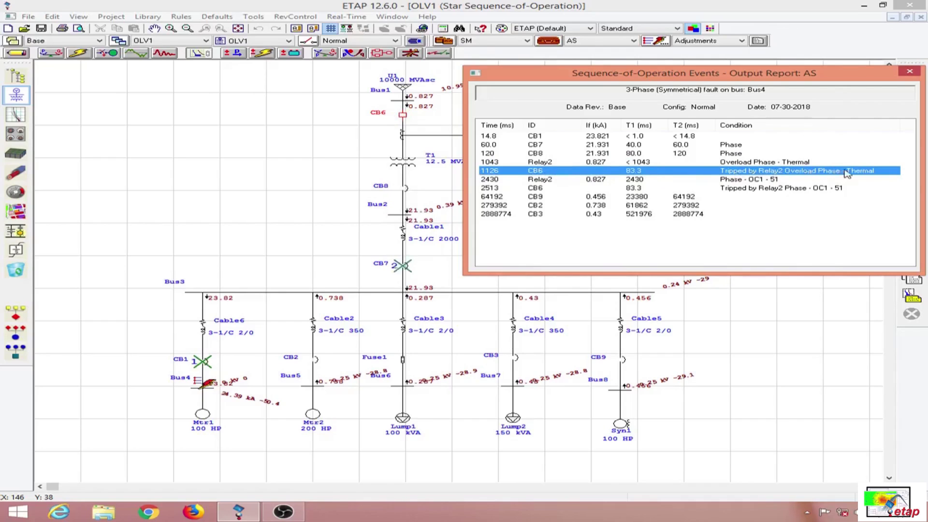
{"action": "left_click", "coordinate": [536, 182]}
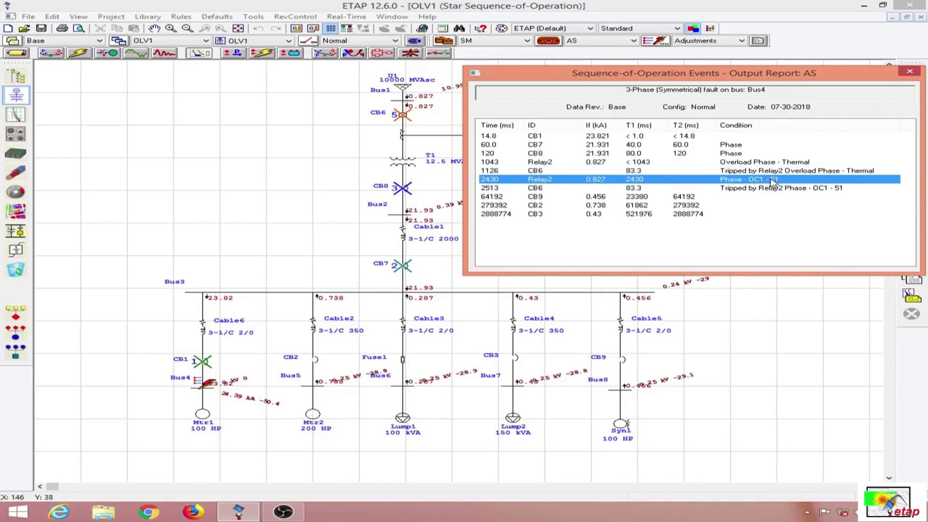
{"action": "left_click", "coordinate": [732, 189]}
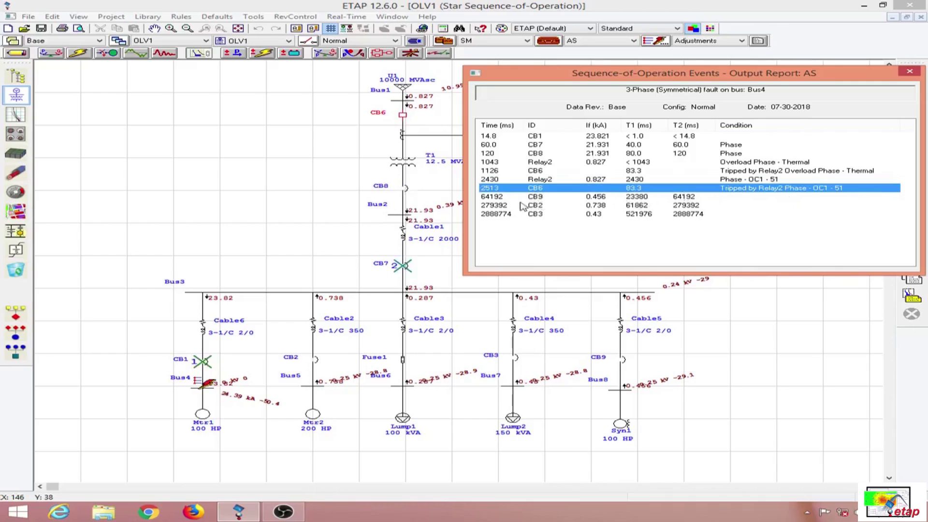
{"action": "left_click", "coordinate": [496, 197]}
{"action": "left_click", "coordinate": [500, 205]}
{"action": "left_click", "coordinate": [506, 215]}
{"action": "left_click", "coordinate": [502, 196]}
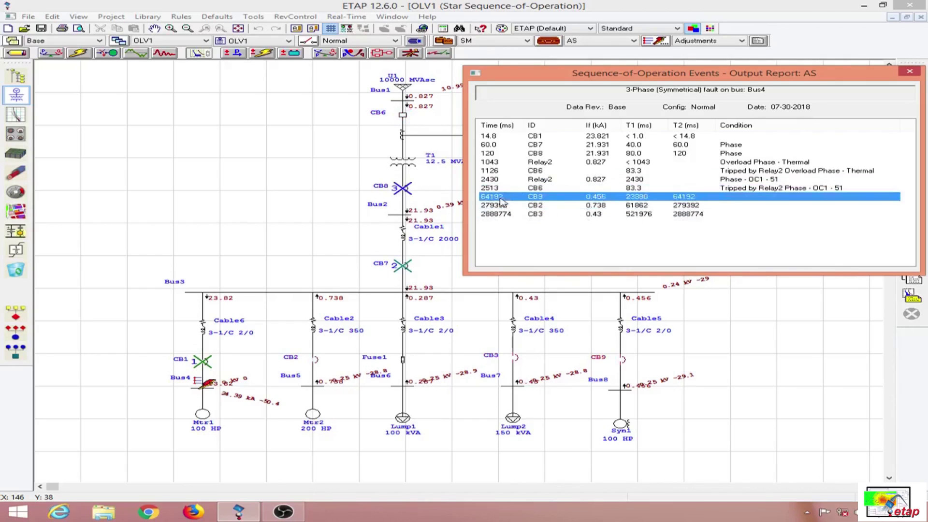
{"action": "left_click", "coordinate": [909, 73]}
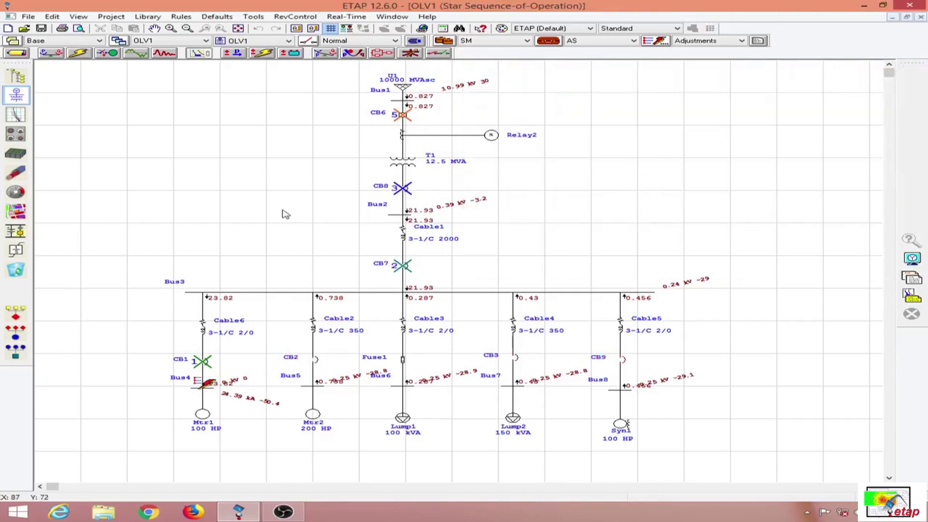
Select the Cable6, CB1 and Mtr1 branch and create the Star38 TCC view
{"action": "left_click_drag", "start_coordinate": [138, 266], "coordinate": [179, 324]}
{"action": "left_click_drag", "start_coordinate": [202, 371], "coordinate": [235, 434]}
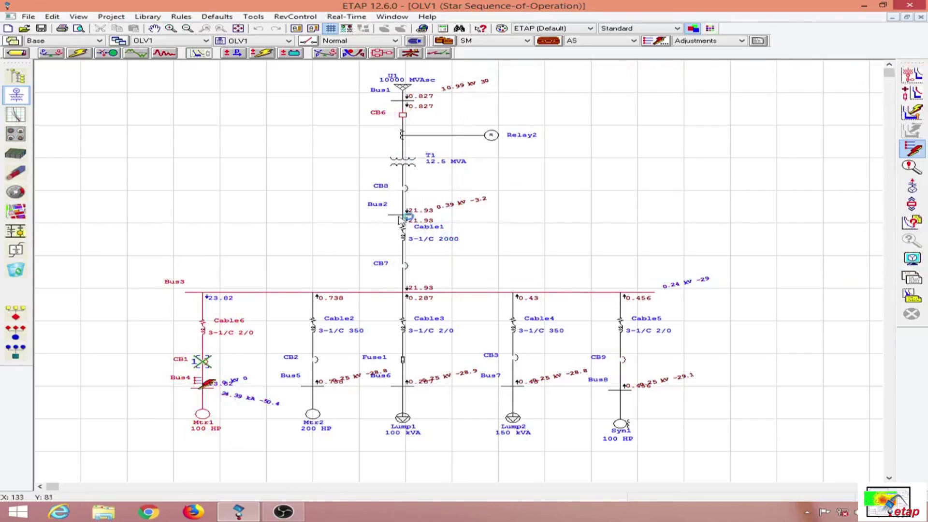
{"action": "left_click", "coordinate": [161, 297]}
{"action": "left_click_drag", "start_coordinate": [149, 297], "coordinate": [248, 442]}
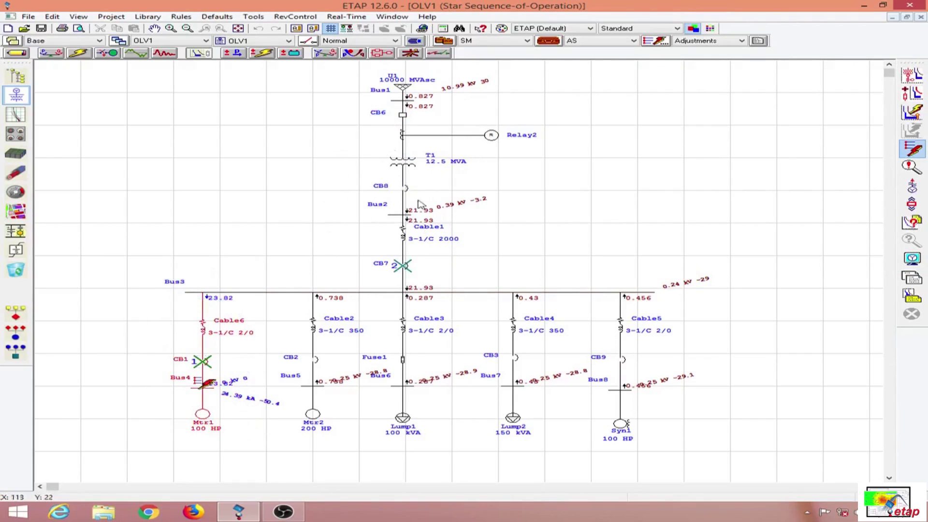
{"action": "left_click", "coordinate": [911, 78]}
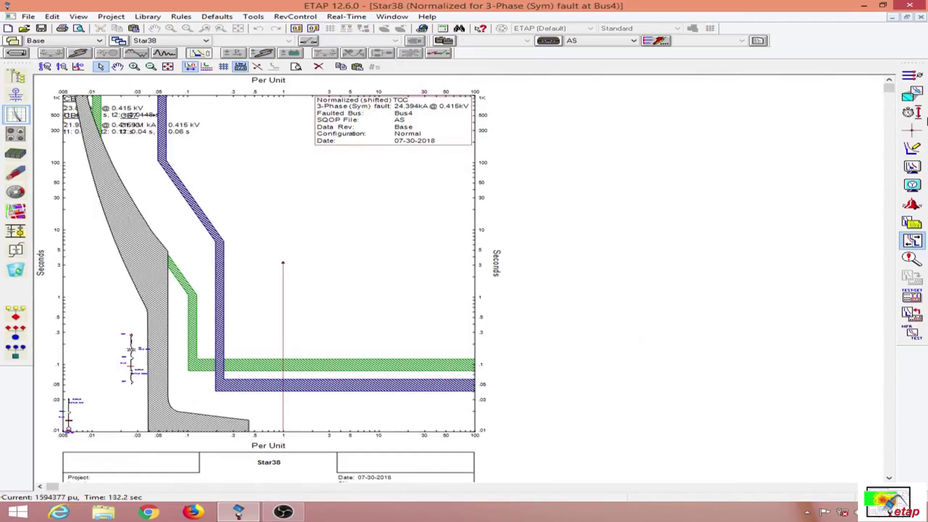
{"action": "left_click", "coordinate": [912, 129]}
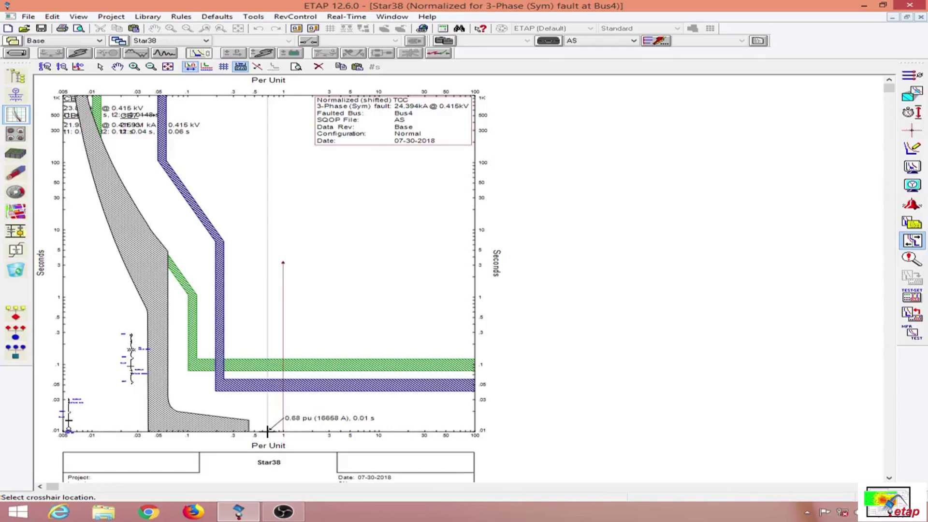
{"action": "left_click_drag", "start_coordinate": [268, 430], "coordinate": [283, 391]}
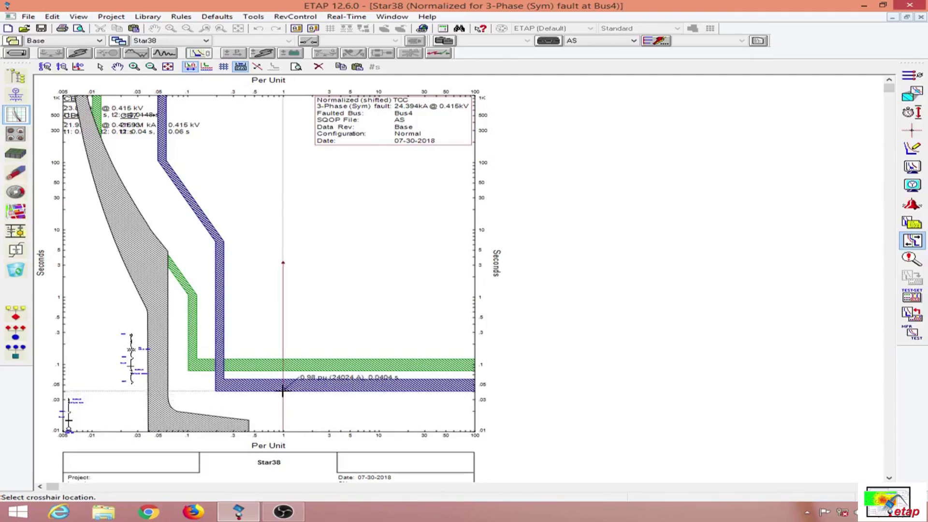
{"action": "left_click_drag", "start_coordinate": [282, 391], "coordinate": [284, 369]}
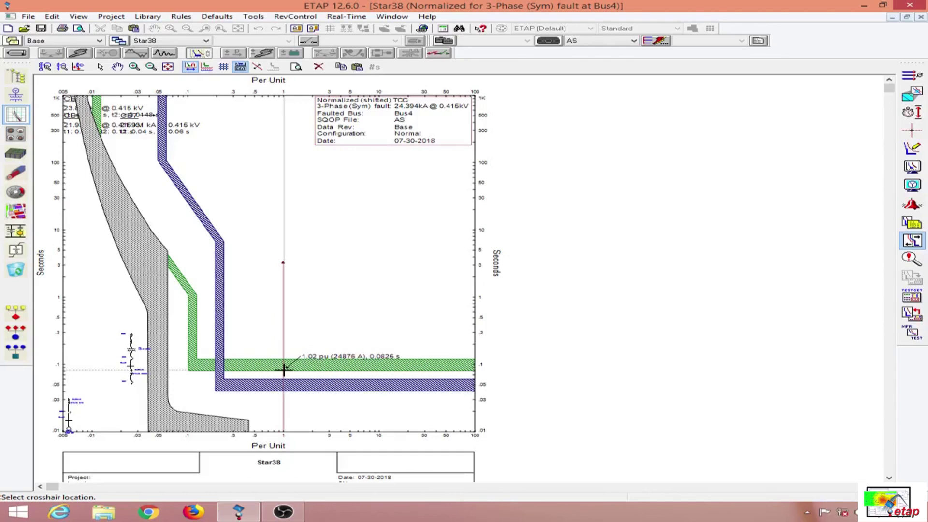
{"action": "left_click_drag", "start_coordinate": [284, 370], "coordinate": [249, 203]}
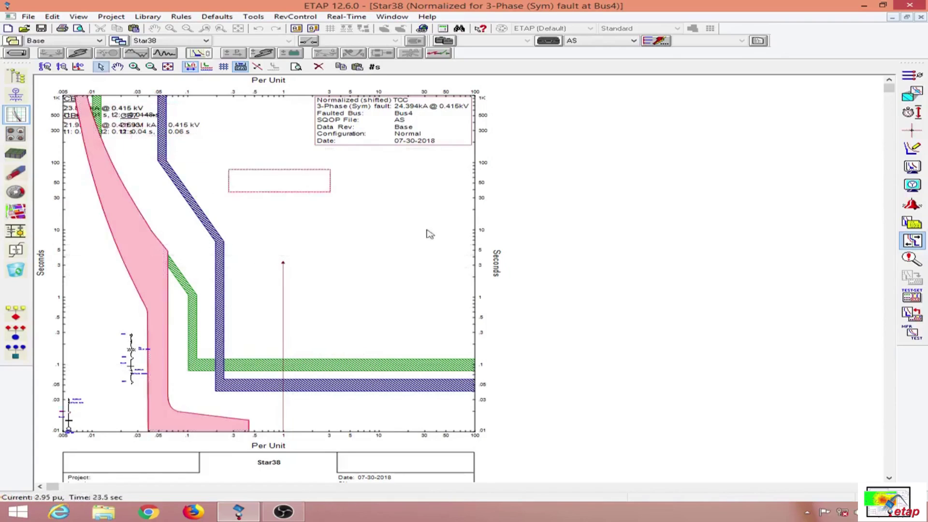
Place the CB1, CB7 and CB8 labels with leader lines beside their curves
{"action": "left_click", "coordinate": [348, 213]}
{"action": "left_click", "coordinate": [161, 133]}
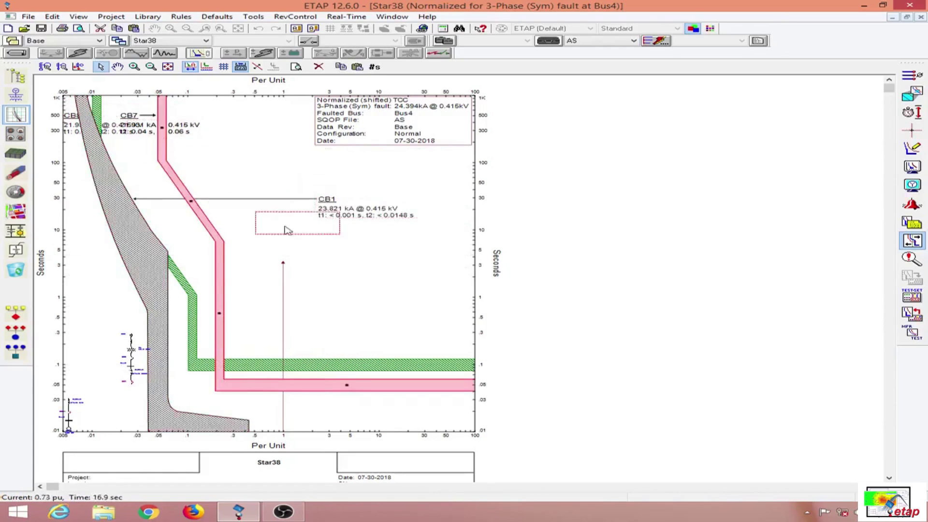
{"action": "left_click", "coordinate": [360, 305]}
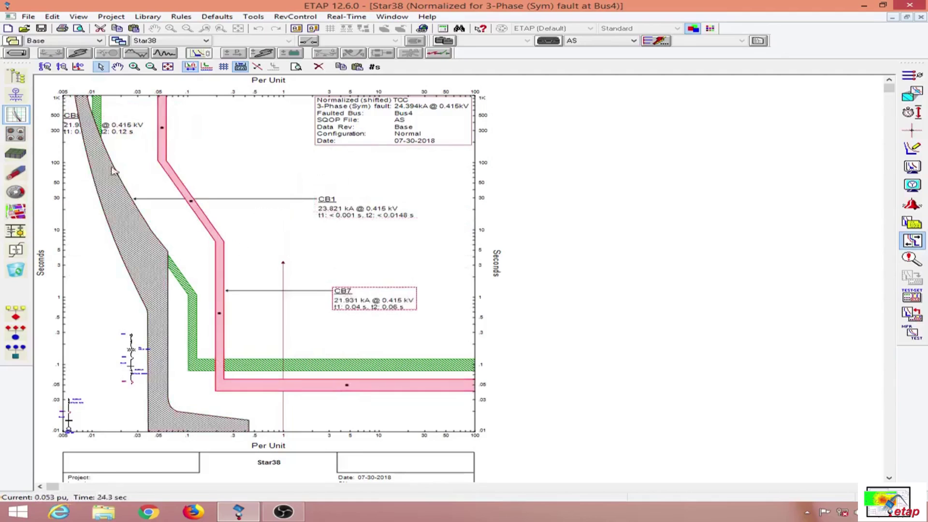
{"action": "left_click", "coordinate": [72, 126]}
{"action": "left_click", "coordinate": [360, 344]}
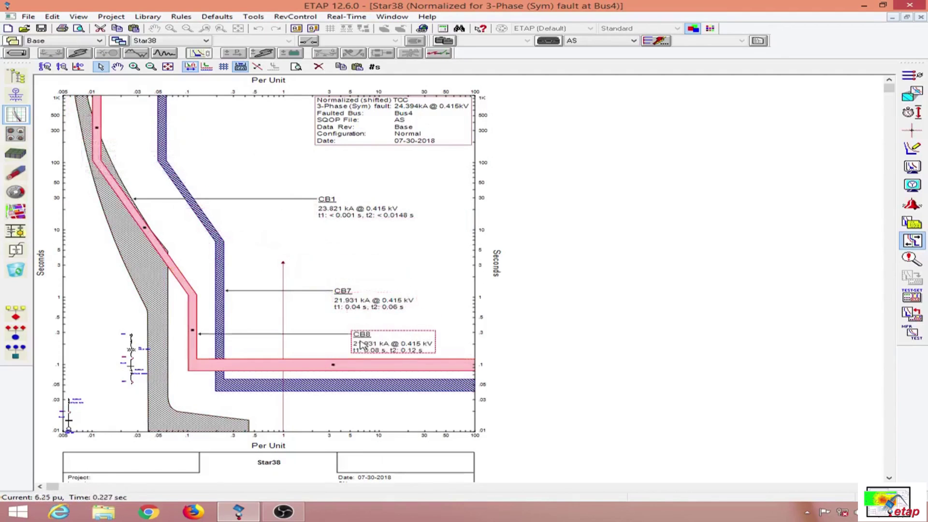
Reposition the CB7 and CB8 labels higher so they sit apart
{"action": "left_click", "coordinate": [128, 232]}
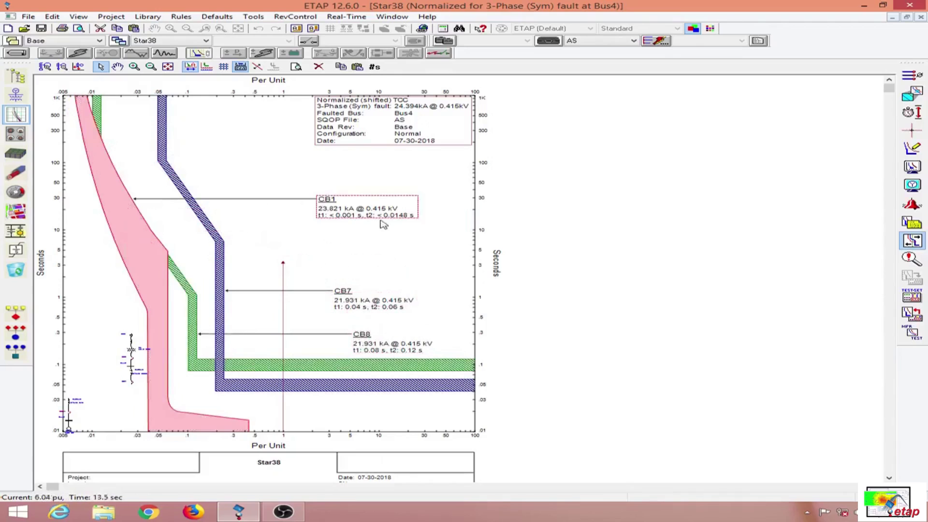
{"action": "left_click", "coordinate": [371, 301]}
{"action": "left_click", "coordinate": [368, 274]}
{"action": "left_click_drag", "start_coordinate": [382, 345], "coordinate": [368, 330]}
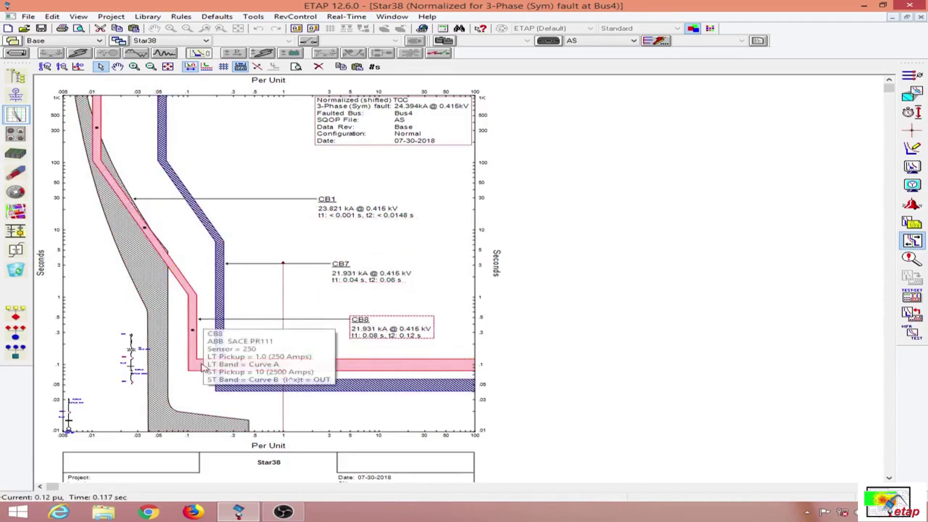